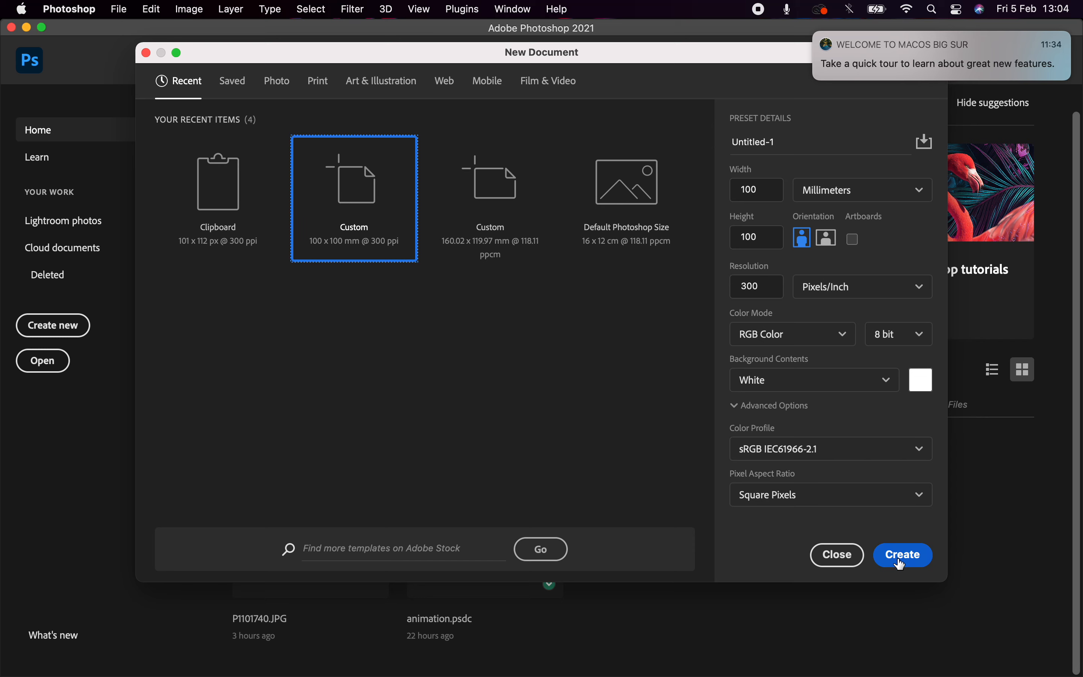
Create a 100 × 100 mm RGB document at 300 ppi with white background and unlock its Background layer.
{"action": "left_click", "coordinate": [900, 556]}
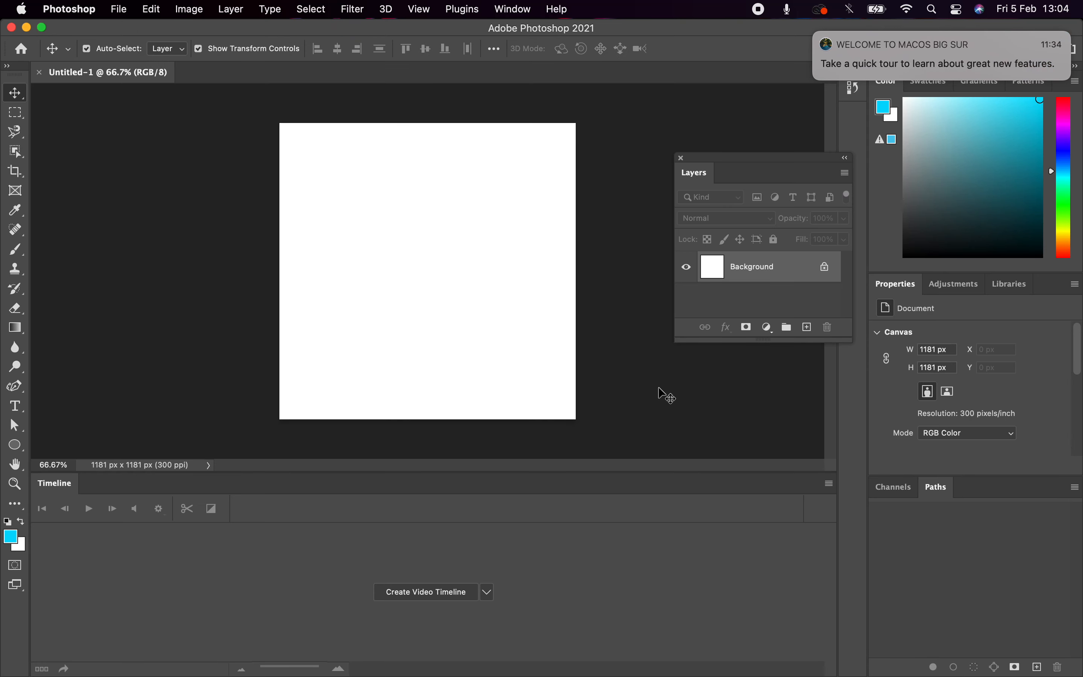
{"action": "left_click", "coordinate": [828, 269]}
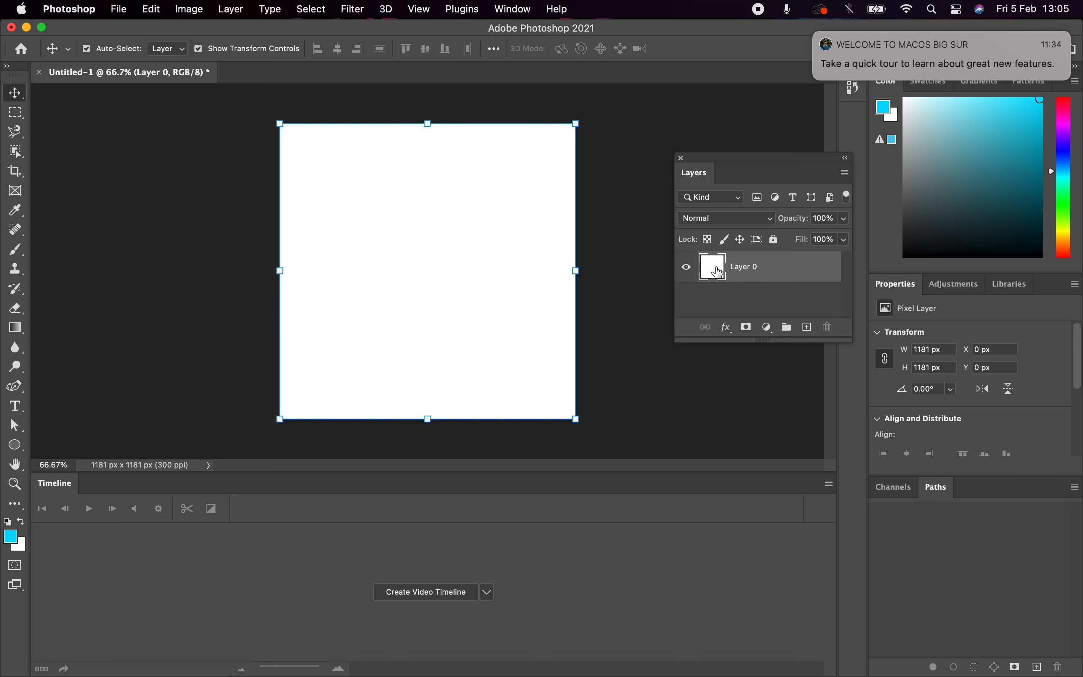
Create a video timeline for the document.
{"action": "left_click", "coordinate": [487, 592]}
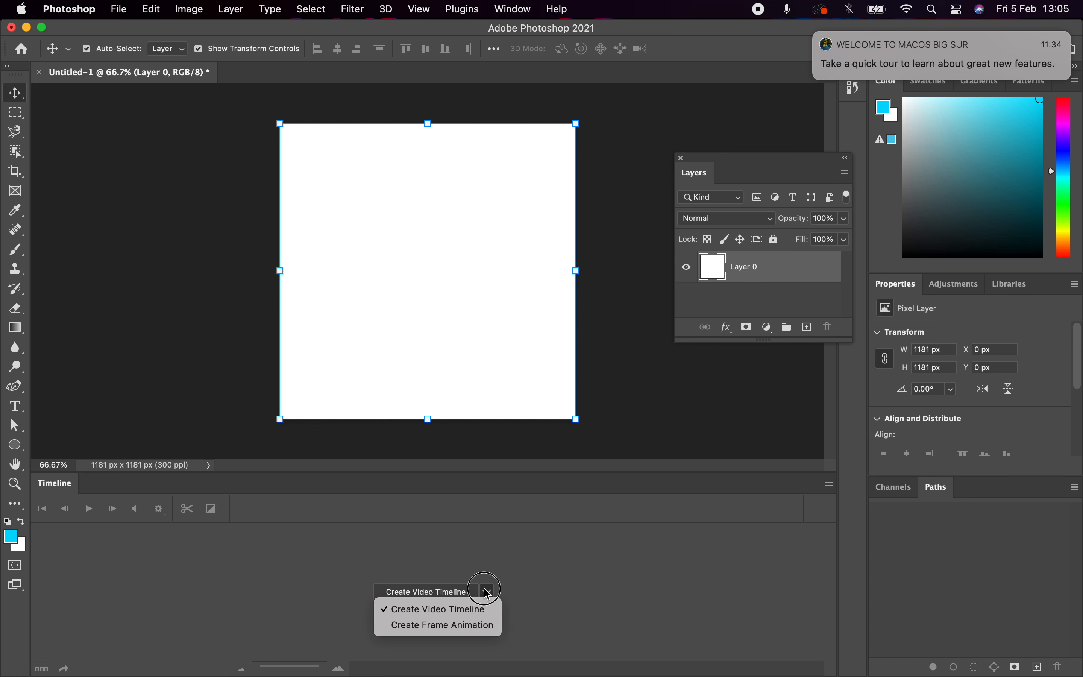
{"action": "left_click", "coordinate": [428, 616]}
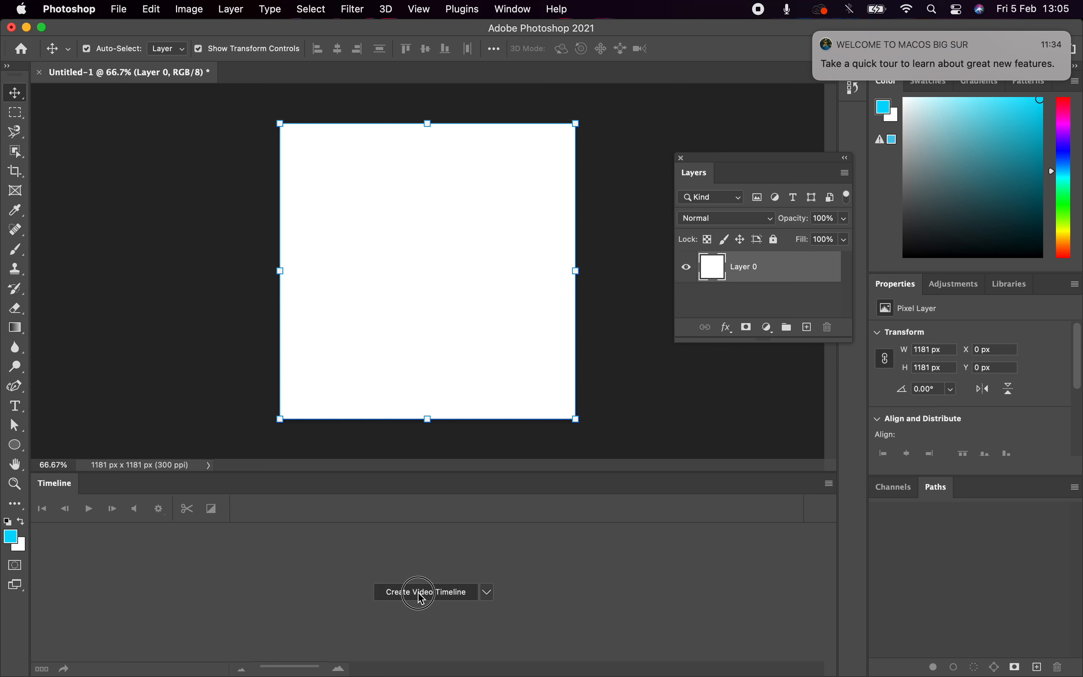
{"action": "left_click", "coordinate": [419, 592]}
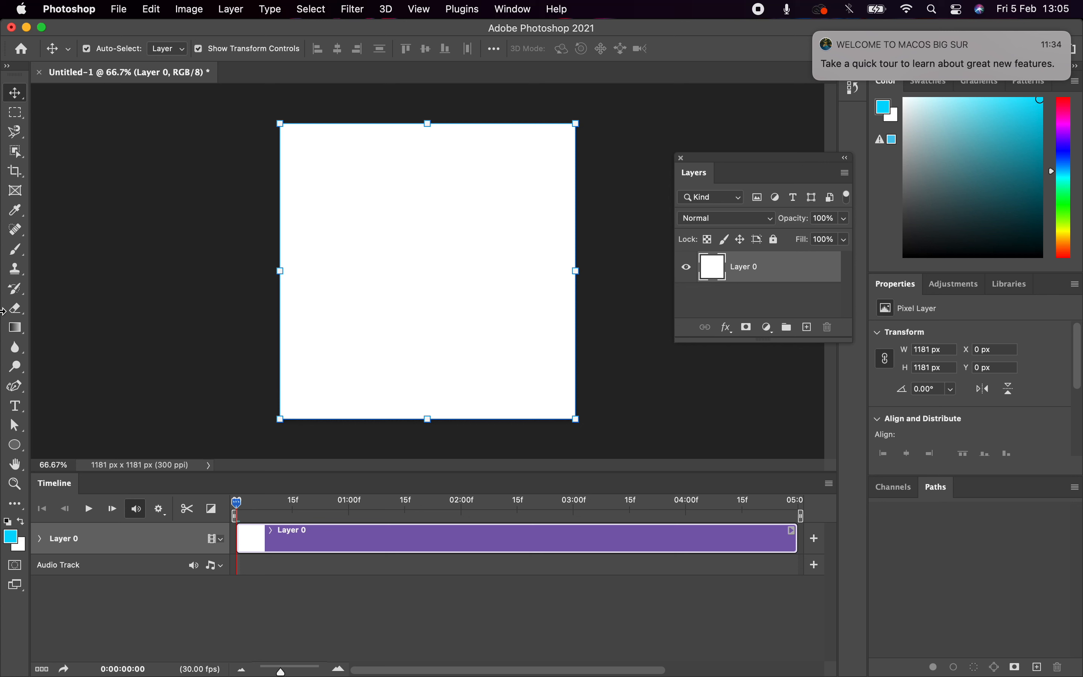
Draw a cyan ellipse about 246 × 236 px near the canvas centre and convert it to a smart object.
{"action": "left_click", "coordinate": [14, 446]}
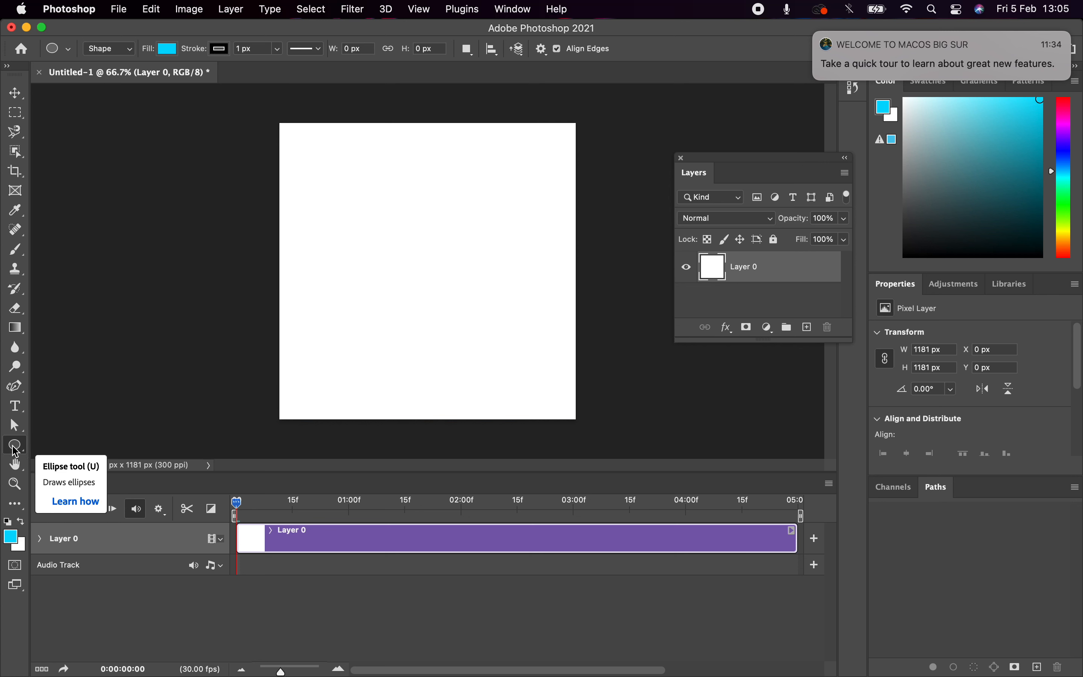
{"action": "left_click_drag", "start_coordinate": [395, 218], "coordinate": [457, 277]}
{"action": "left_click", "coordinate": [231, 9]}
{"action": "mouse_move", "coordinate": [340, 287]}
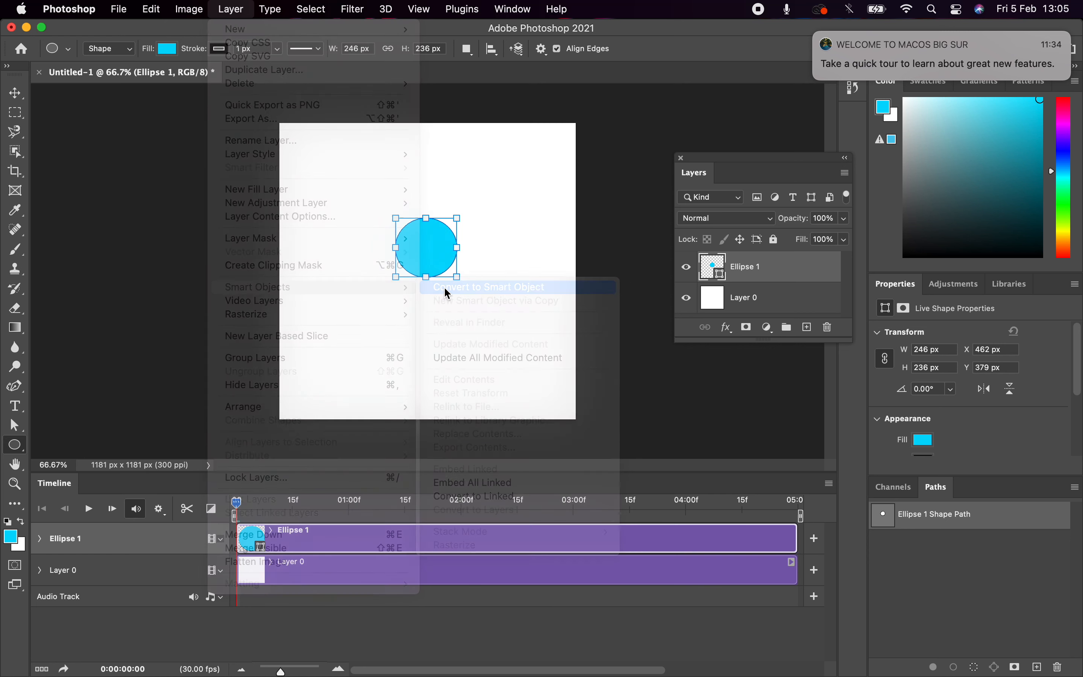
{"action": "left_click", "coordinate": [448, 287]}
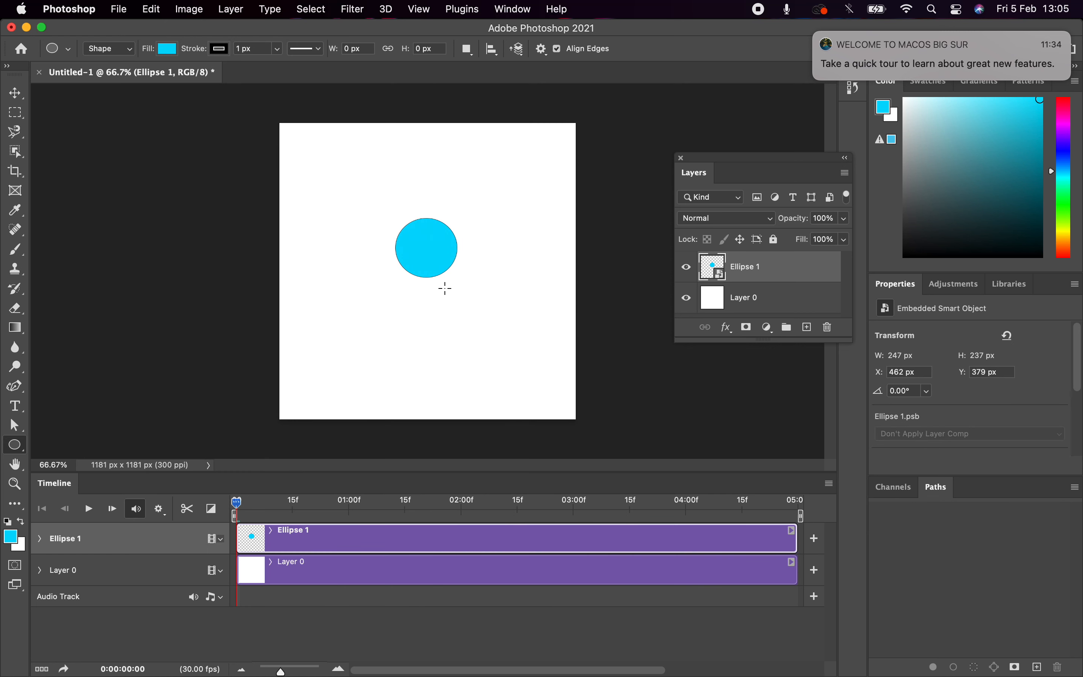
Enable Transform keyframes for the ellipse layer at time 0 and keyframe it at 0:00:00:14, moved to about X 0, Y 690 px.
{"action": "left_click", "coordinate": [40, 538]}
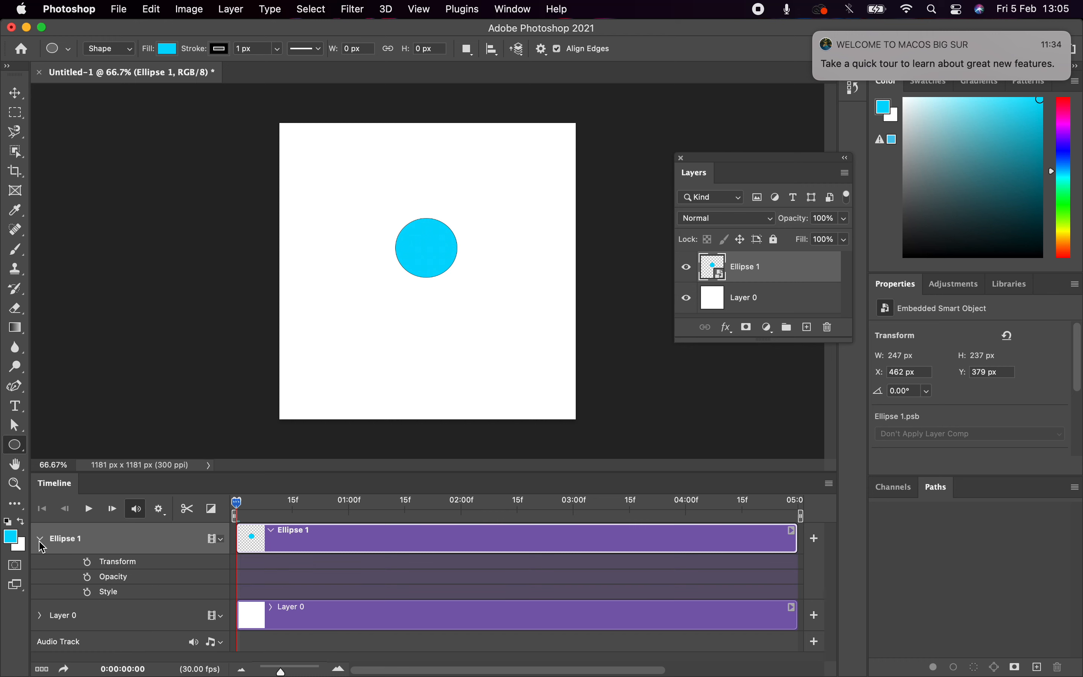
{"action": "left_click", "coordinate": [88, 562]}
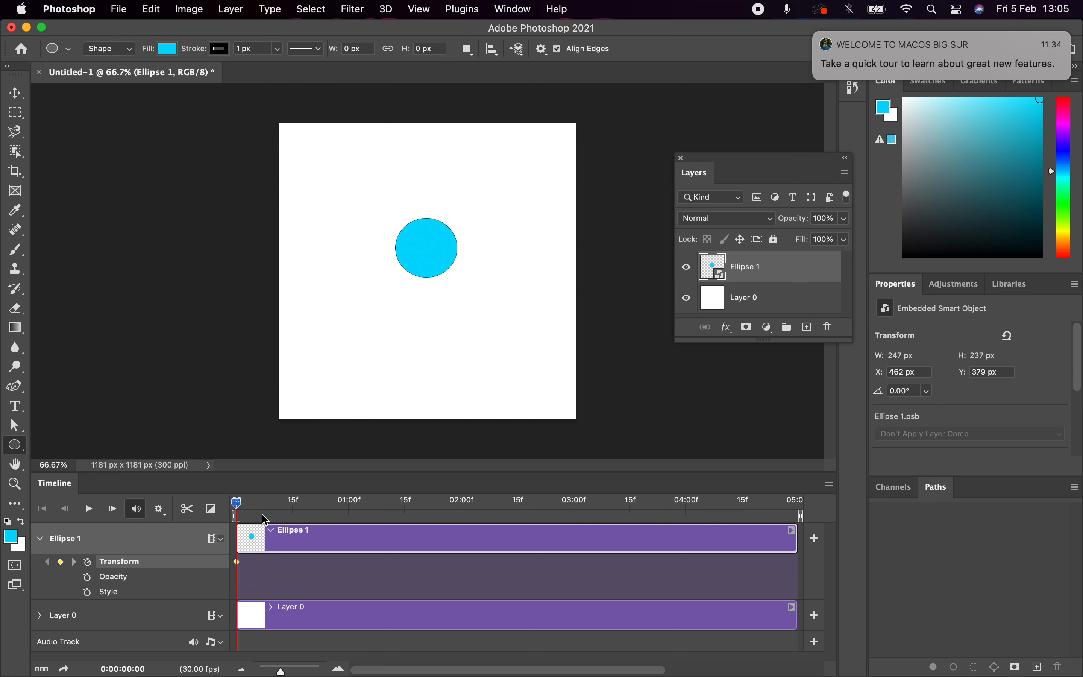
{"action": "left_click", "coordinate": [238, 501]}
{"action": "left_click_drag", "start_coordinate": [237, 502], "coordinate": [289, 500]}
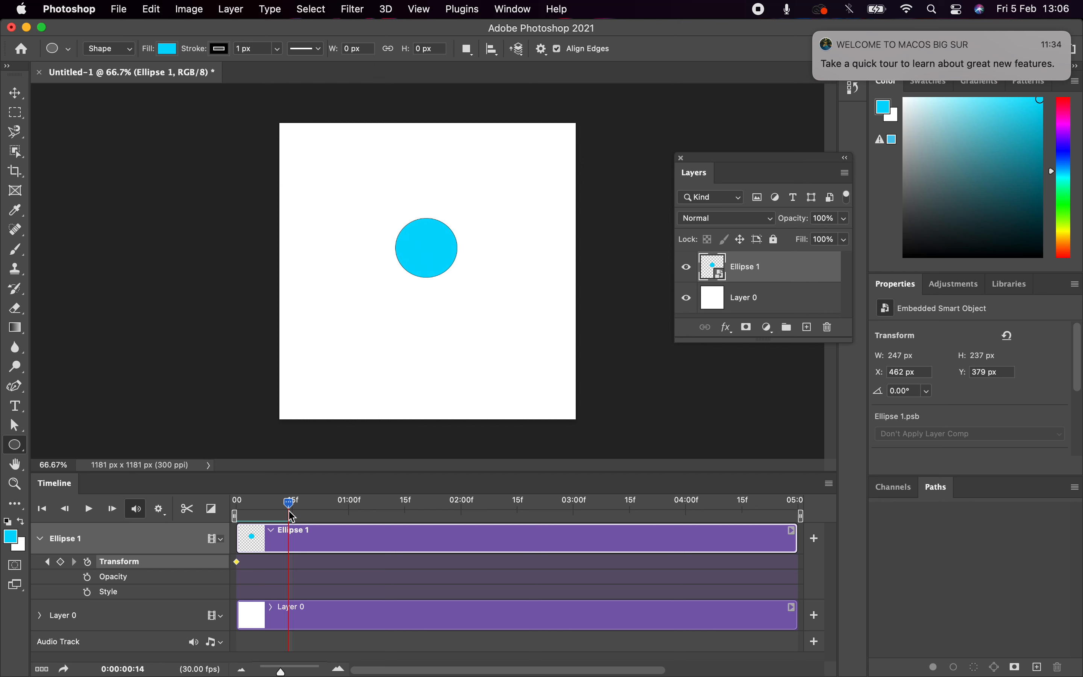
{"action": "left_click", "coordinate": [302, 505]}
{"action": "mouse_move", "coordinate": [301, 505]}
{"action": "left_mouse_down"}
{"action": "mouse_move", "coordinate": [350, 505]}
{"action": "mouse_move", "coordinate": [291, 514]}
{"action": "left_mouse_up"}
{"action": "left_click", "coordinate": [14, 97]}
{"action": "left_click_drag", "start_coordinate": [431, 252], "coordinate": [313, 335]}
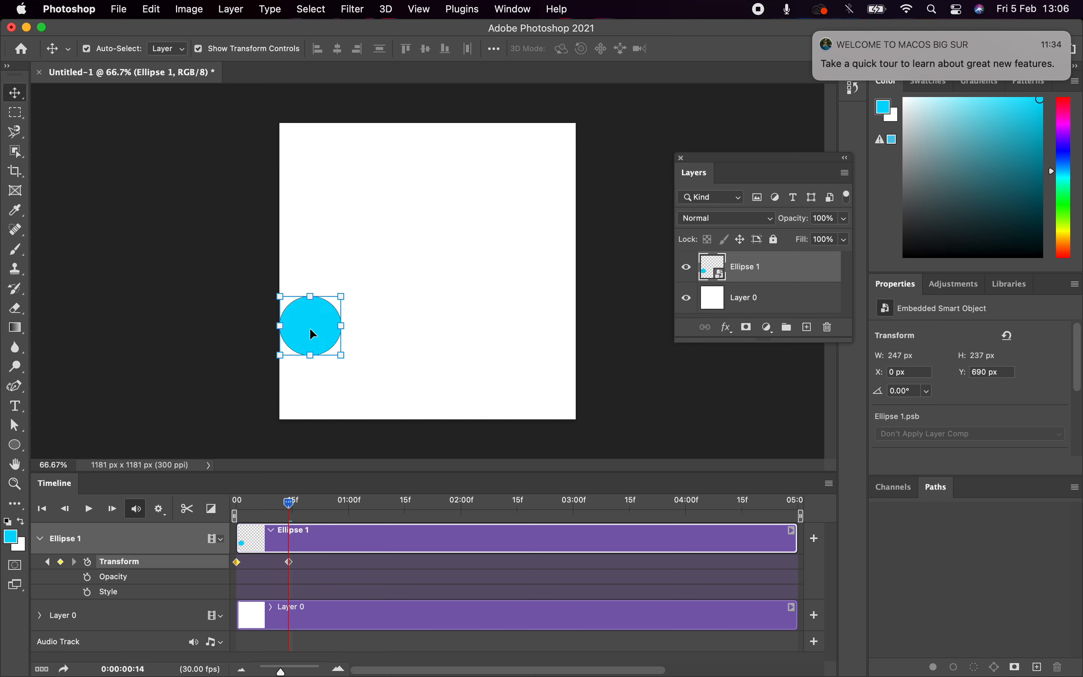
At 0:00:00:21, keyframe the circle resting on the canvas's bottom edge at about X 131, Y 944 px.
{"action": "left_click", "coordinate": [294, 504]}
{"action": "left_click_drag", "start_coordinate": [294, 504], "coordinate": [318, 506]}
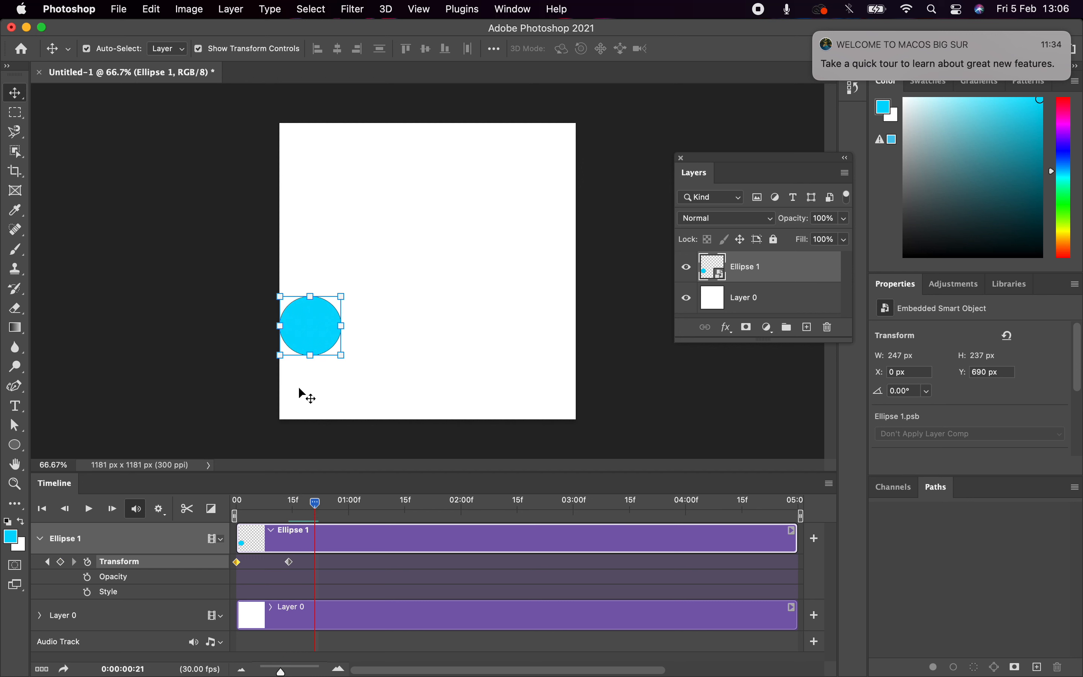
{"action": "left_click", "coordinate": [310, 325]}
{"action": "left_click_drag", "start_coordinate": [311, 329], "coordinate": [350, 389]}
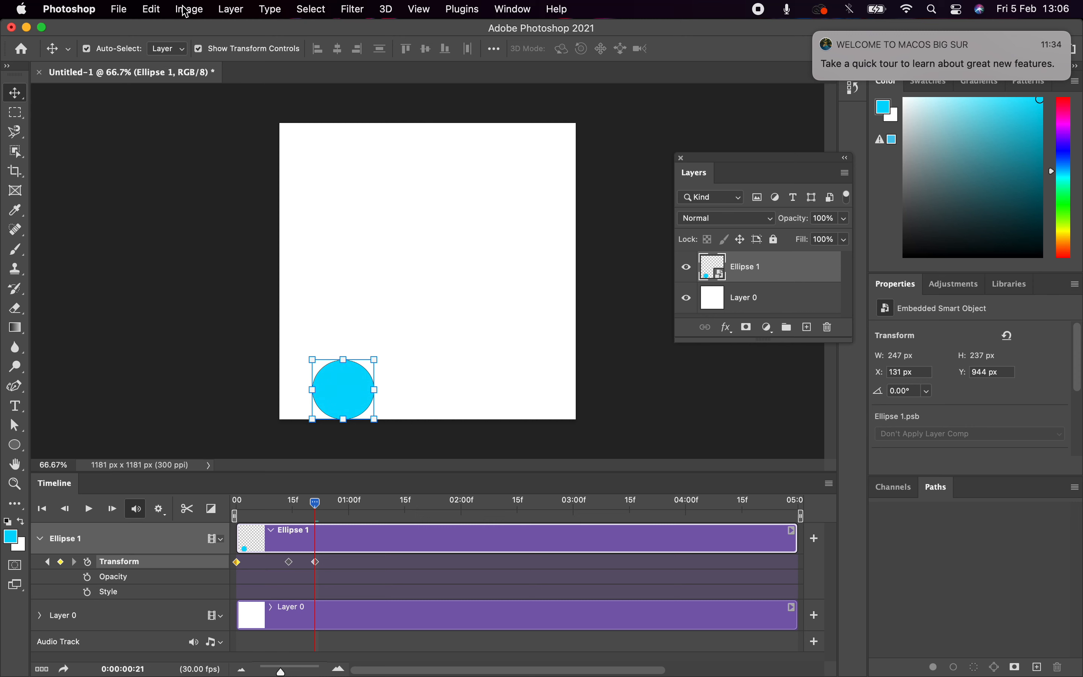
Squash the circle against the bottom edge with a transform at 0:00:00:21, reducing its height to about 42 px.
{"action": "left_click", "coordinate": [152, 10]}
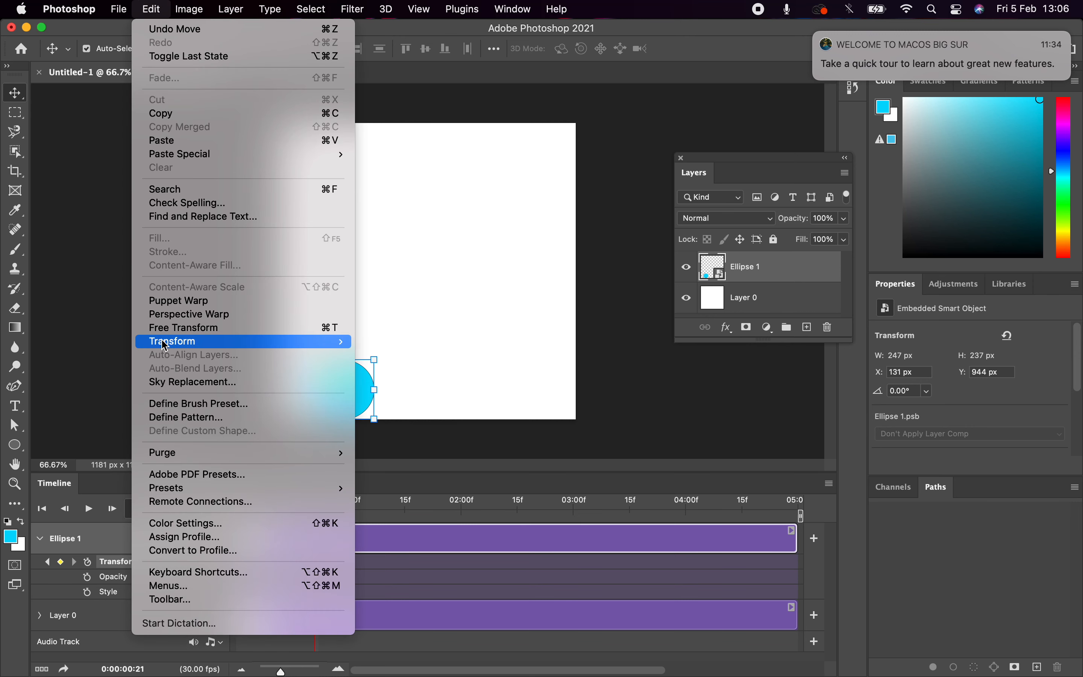
{"action": "mouse_move", "coordinate": [165, 345]}
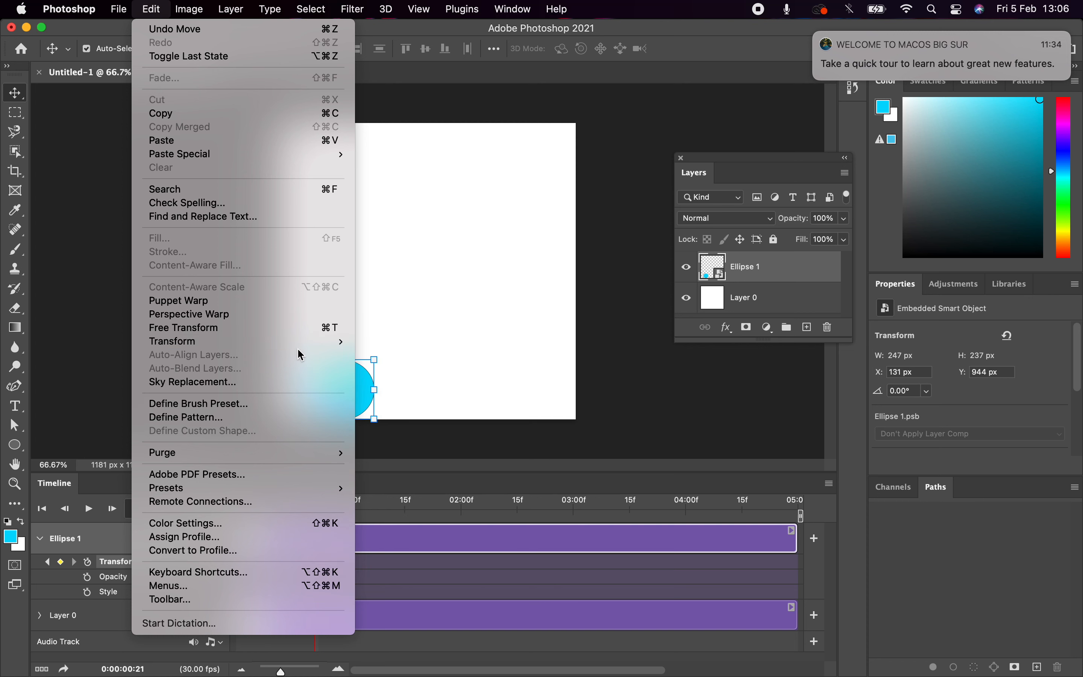
{"action": "left_click", "coordinate": [370, 402]}
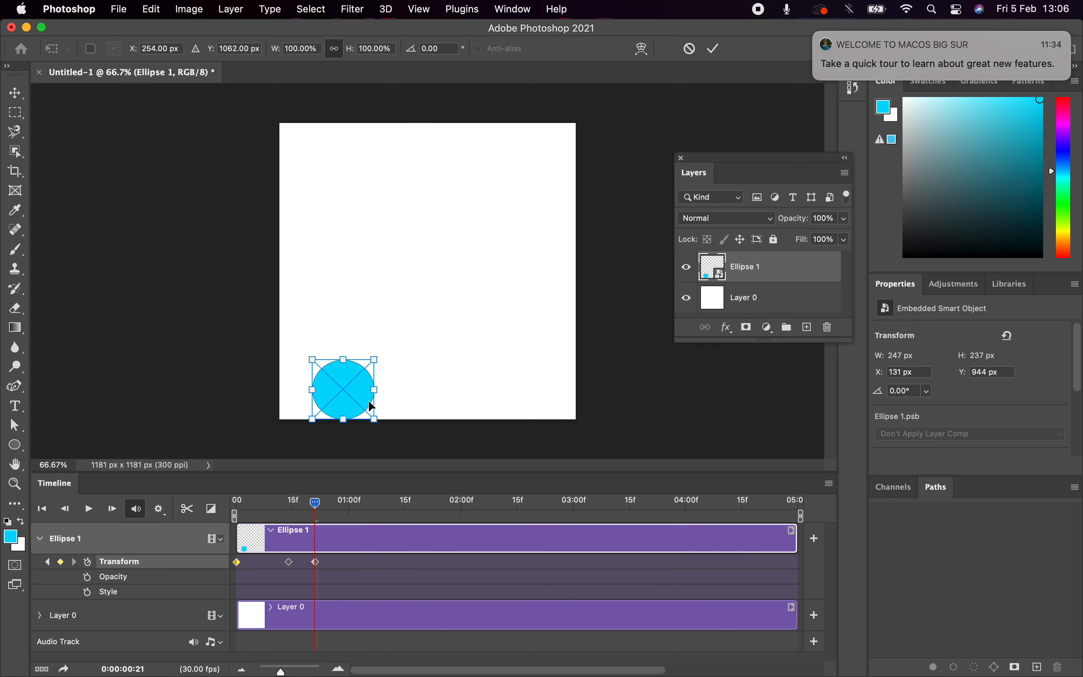
{"action": "left_click_drag", "start_coordinate": [345, 361], "coordinate": [345, 408]}
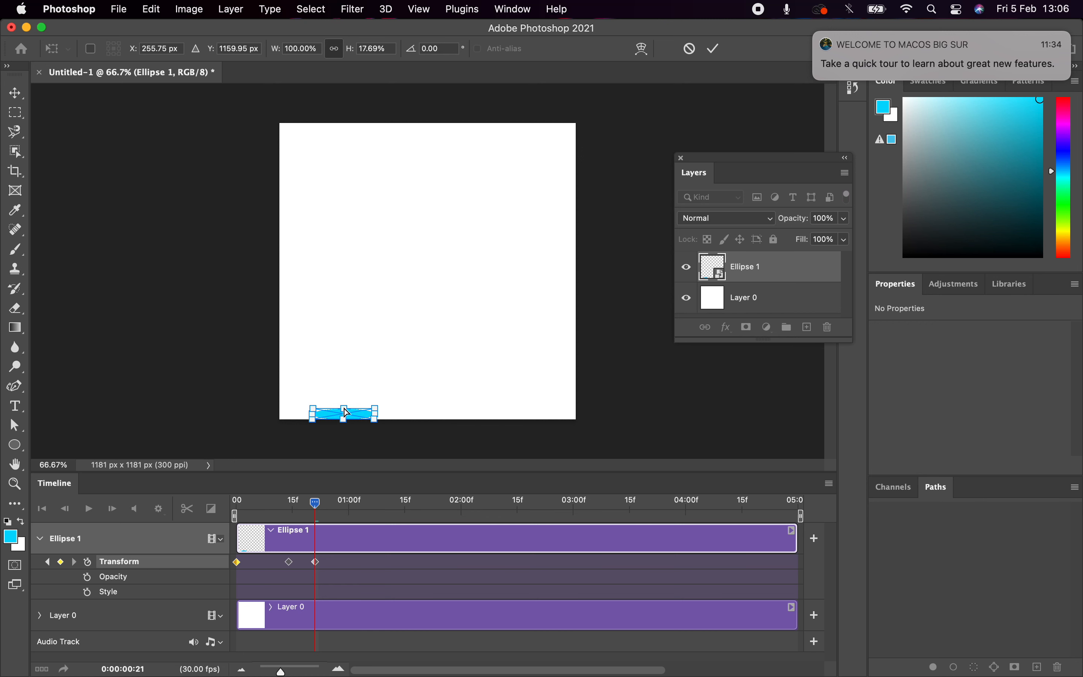
{"action": "key", "text": "Return"}
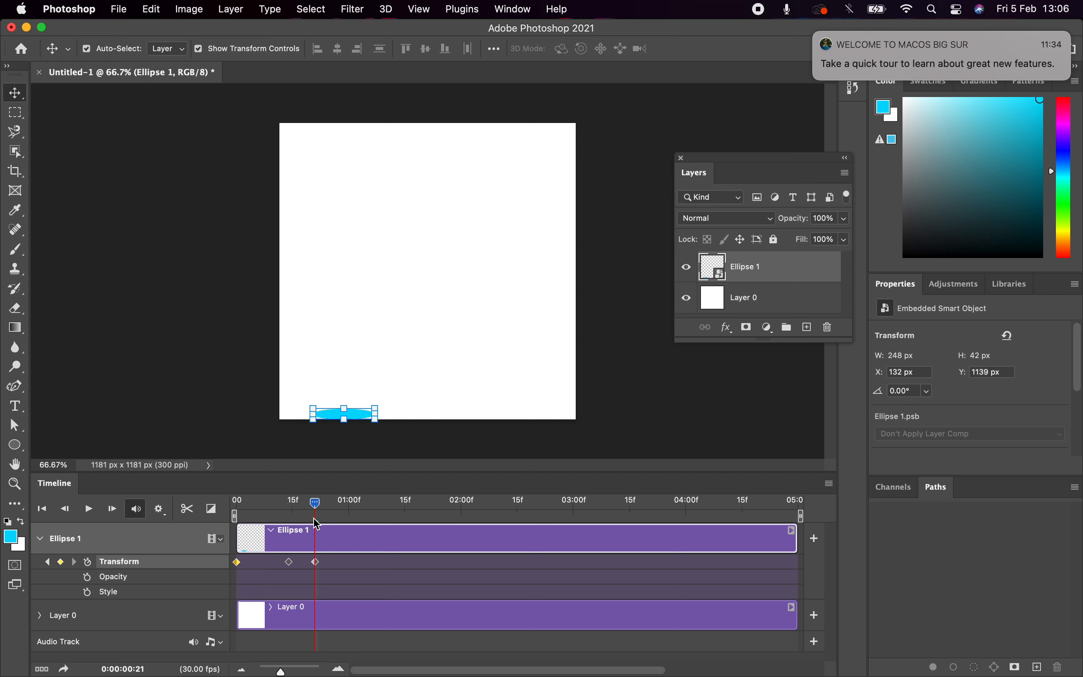
At 0:00:00:29, distort the flattened ellipse upward to about 470 px tall, keeping its base on the bottom edge.
{"action": "left_click_drag", "start_coordinate": [316, 502], "coordinate": [347, 515]}
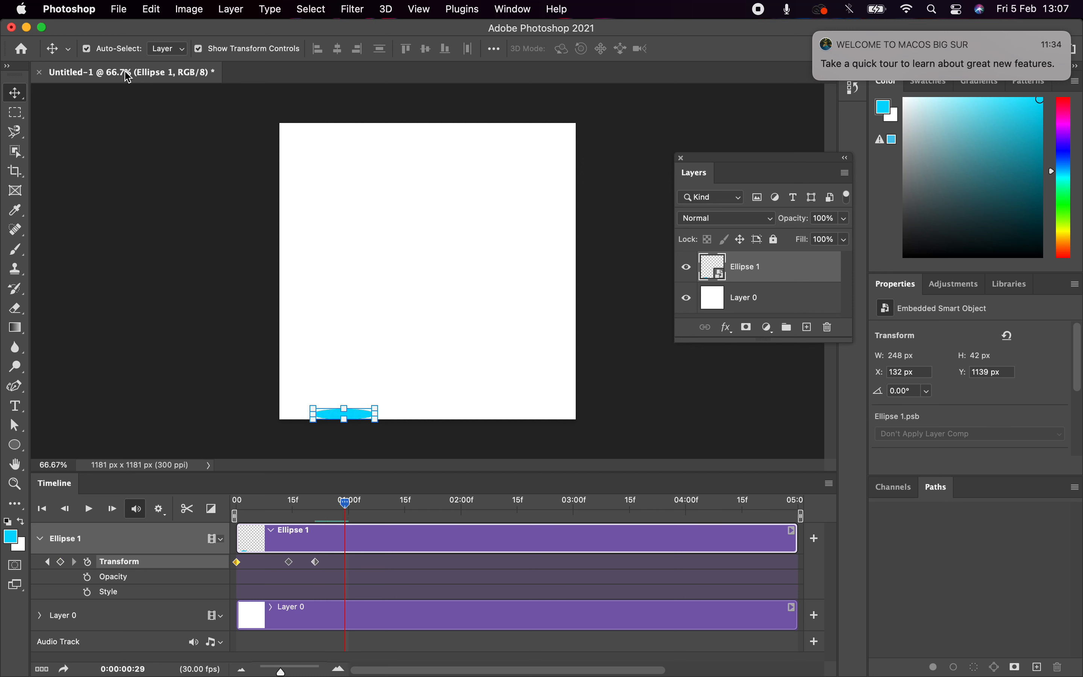
{"action": "left_click", "coordinate": [152, 10]}
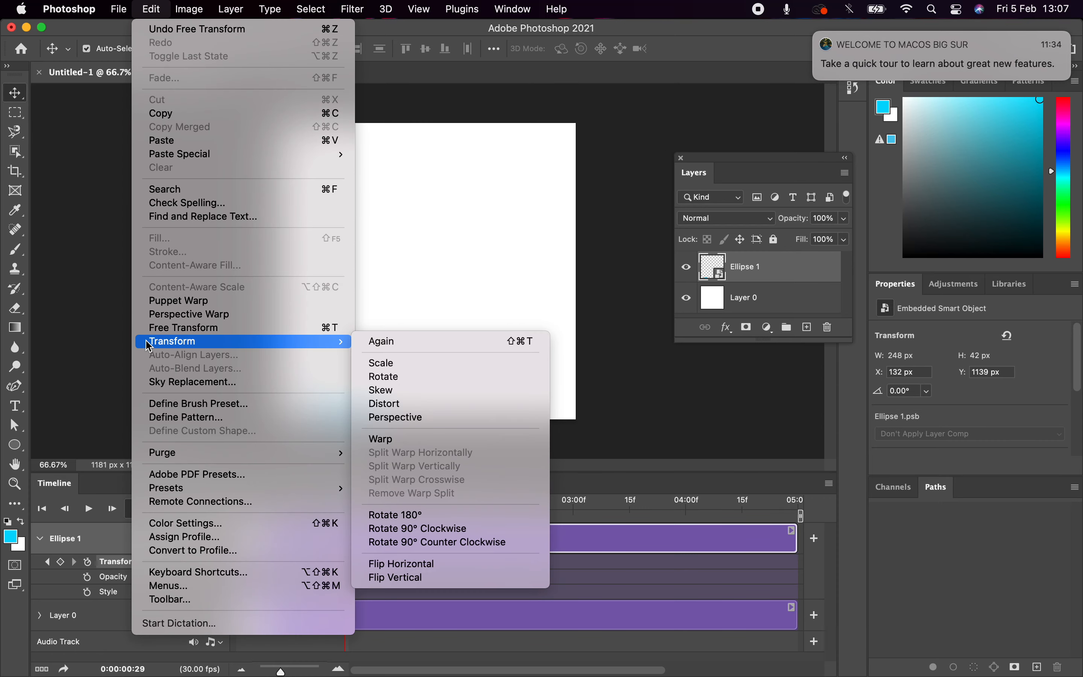
{"action": "mouse_move", "coordinate": [333, 342]}
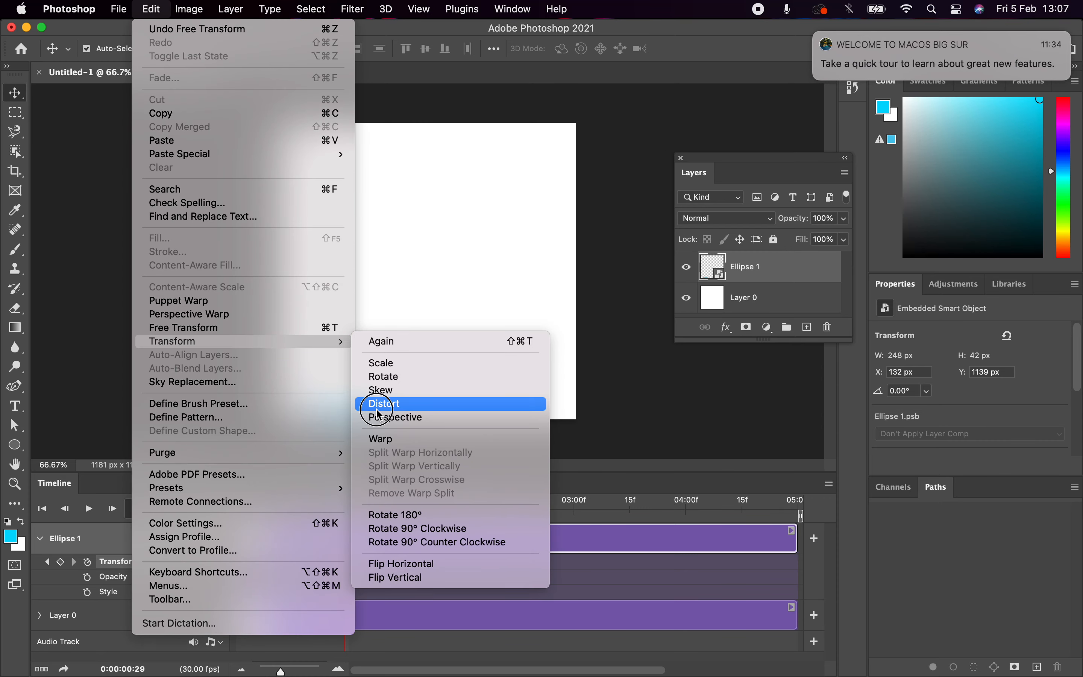
{"action": "left_click", "coordinate": [391, 401]}
{"action": "left_click_drag", "start_coordinate": [344, 409], "coordinate": [345, 302]}
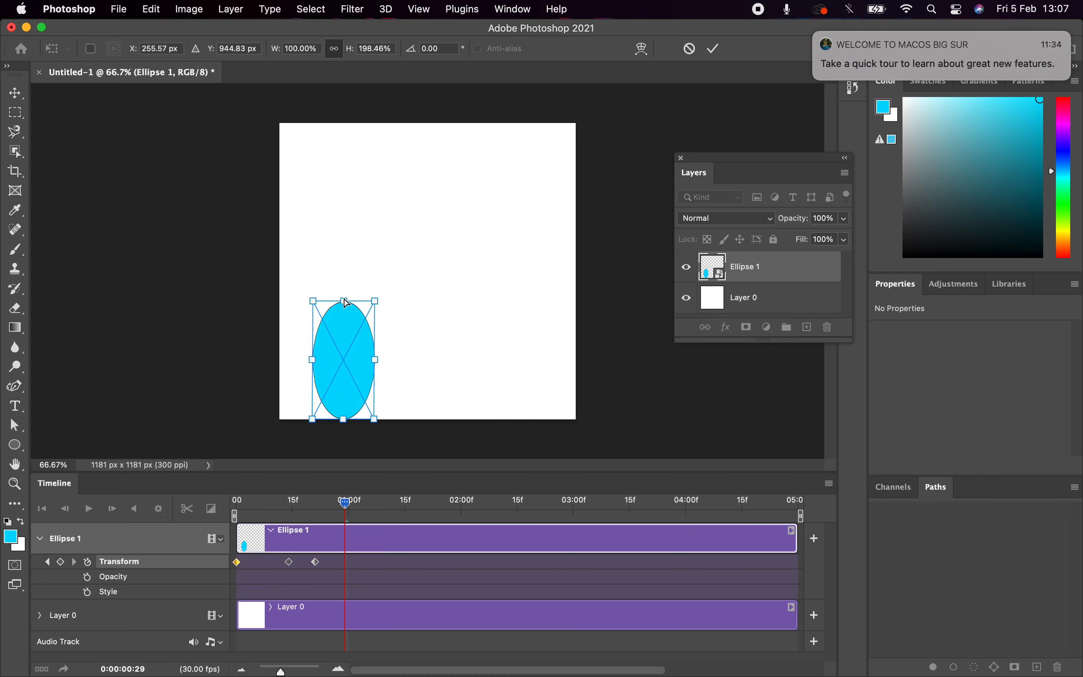
{"action": "key", "text": "Return"}
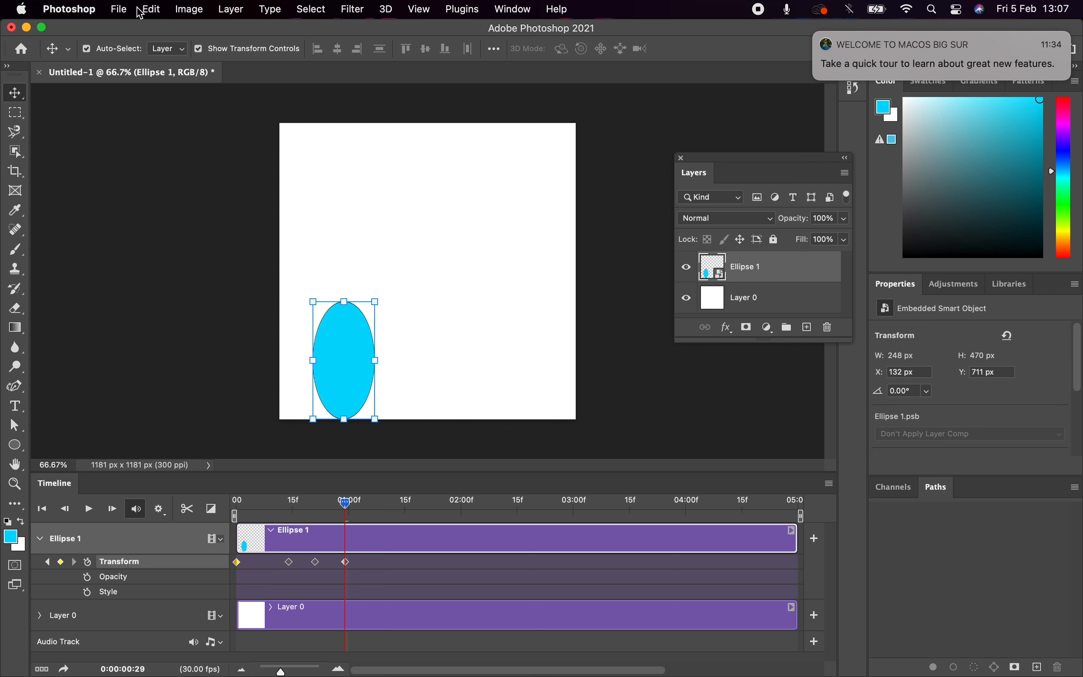
At 0:00:01:07, distort the tall ellipse from its lower side back to a circle about 260 px high.
{"action": "left_click_drag", "start_coordinate": [346, 508], "coordinate": [379, 512]}
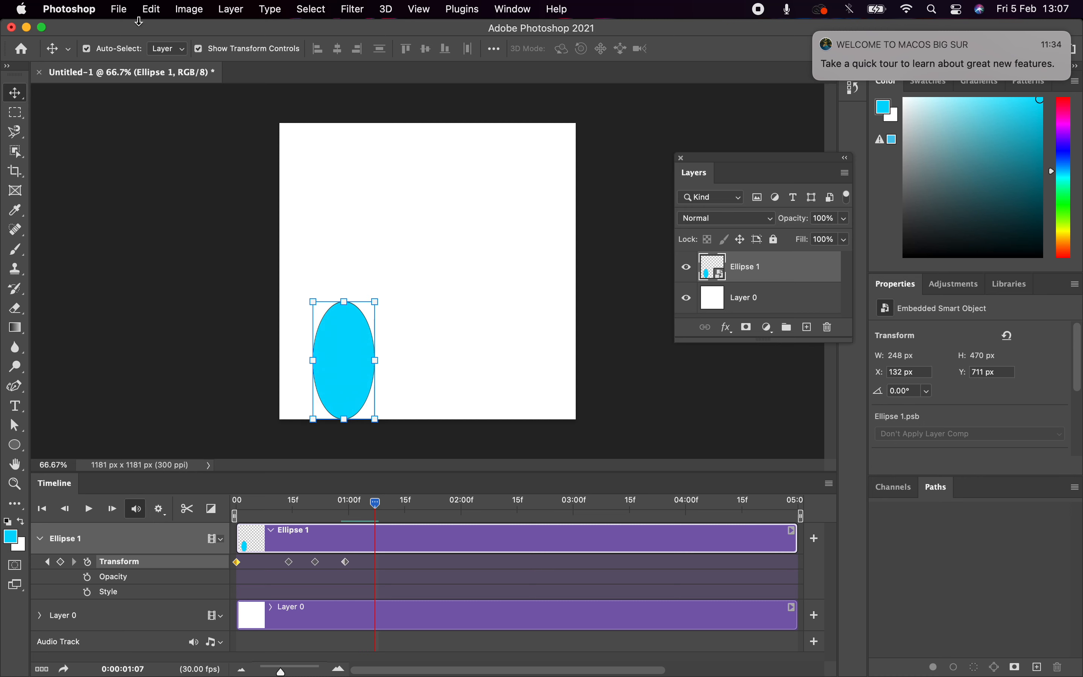
{"action": "left_click", "coordinate": [151, 10]}
{"action": "mouse_move", "coordinate": [165, 342]}
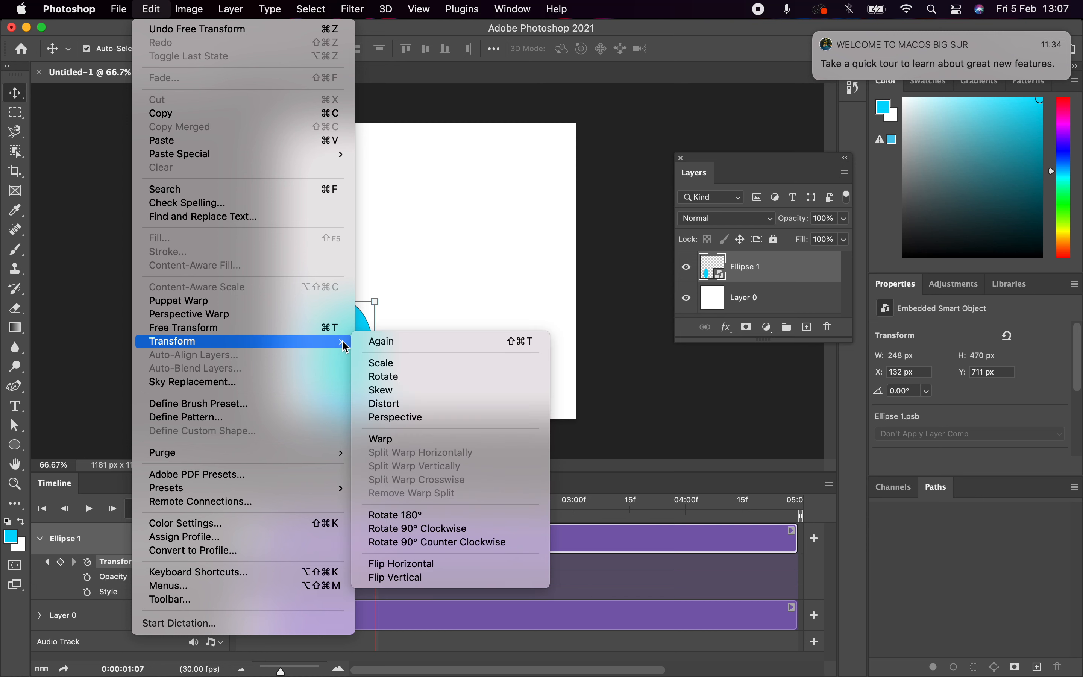
{"action": "left_click", "coordinate": [386, 406]}
{"action": "left_click_drag", "start_coordinate": [343, 411], "coordinate": [346, 370]}
{"action": "key", "text": "Return"}
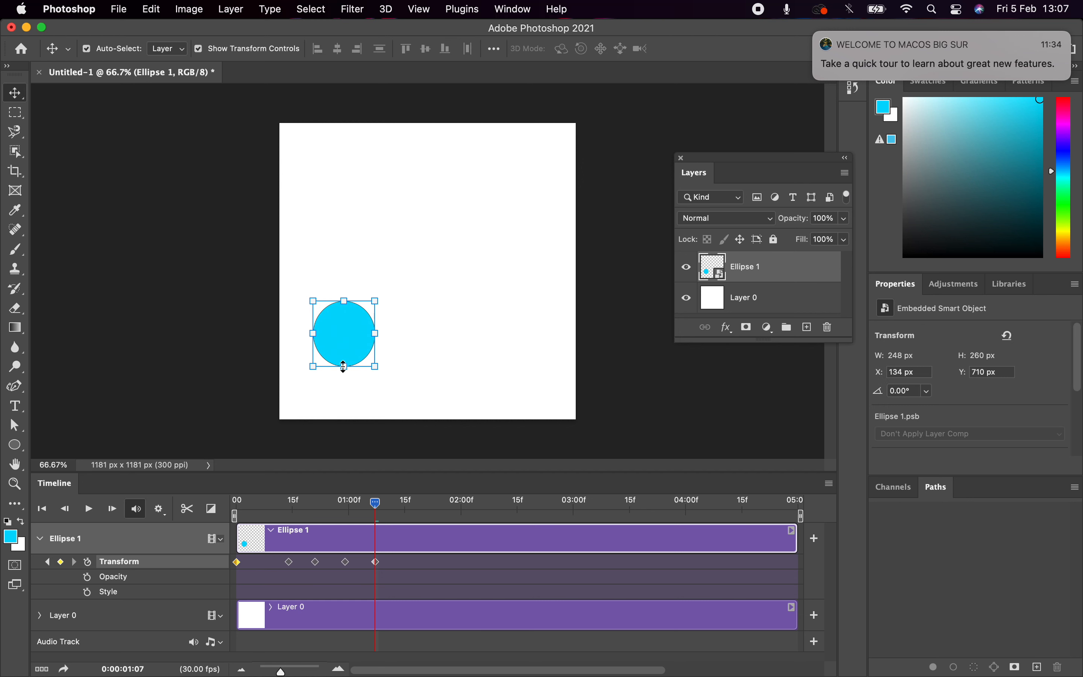
At 0:00:01:15, keyframe the circle partly beyond the canvas's top edge at about X 367, Y -88 px.
{"action": "left_click", "coordinate": [377, 505]}
{"action": "left_click_drag", "start_coordinate": [377, 510], "coordinate": [406, 504]}
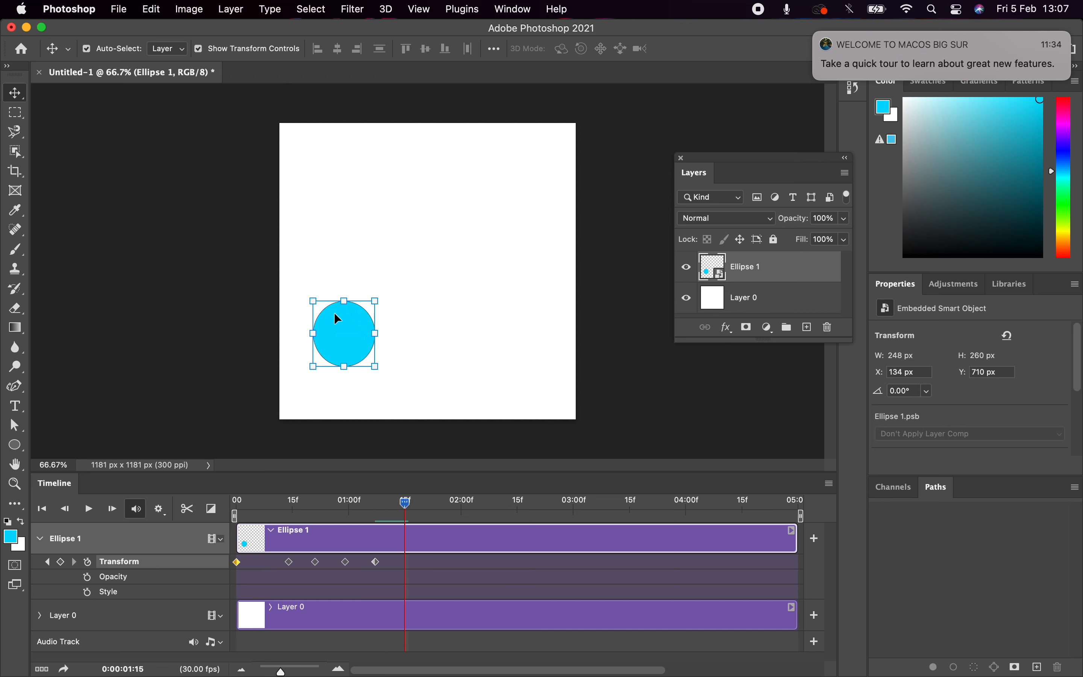
{"action": "left_click", "coordinate": [344, 331]}
{"action": "left_click_drag", "start_coordinate": [344, 331], "coordinate": [400, 127]}
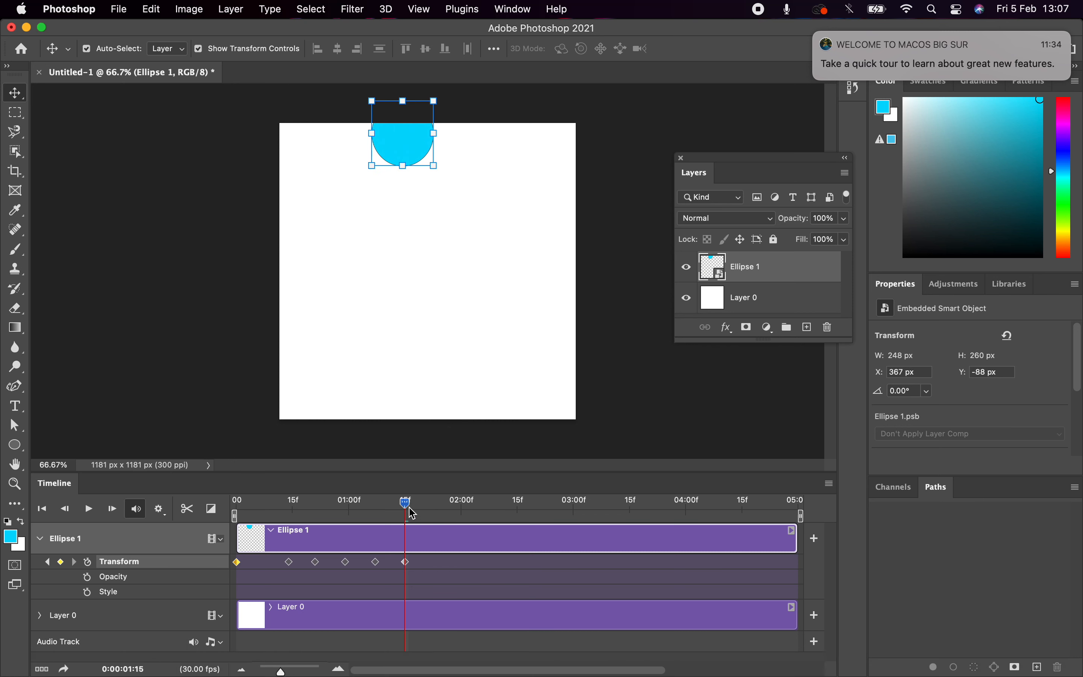
Add two in-between keyframes between 0:00:01:07 and 0:00:01:15, moving the circle to the canvas's lower edge and to its right edge.
{"action": "left_click_drag", "start_coordinate": [405, 503], "coordinate": [383, 513]}
{"action": "left_click_drag", "start_coordinate": [380, 506], "coordinate": [386, 505]}
{"action": "left_click_drag", "start_coordinate": [370, 244], "coordinate": [439, 376]}
{"action": "left_click_drag", "start_coordinate": [387, 504], "coordinate": [401, 504]}
{"action": "left_click_drag", "start_coordinate": [408, 184], "coordinate": [544, 291]}
Keyframe the circle at the right edge, about X 933, Y 331 px, at 0:00:01:23 and at bottom centre, about X 467, Y 921 px, at 0:00:02:03.
{"action": "left_click_drag", "start_coordinate": [399, 502], "coordinate": [435, 504]}
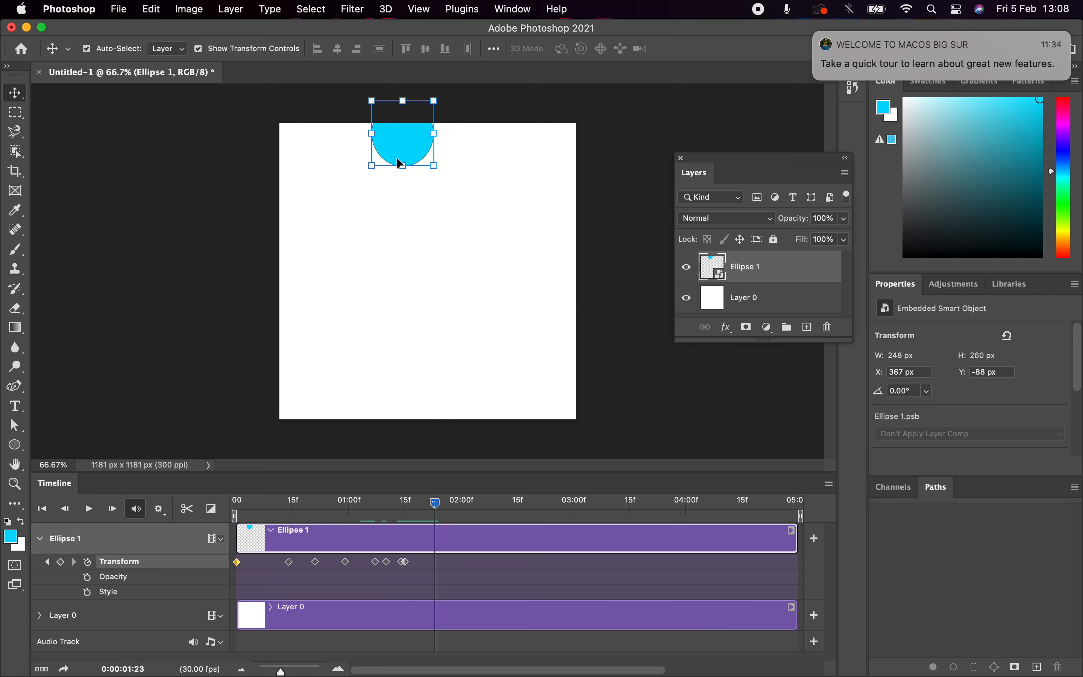
{"action": "left_click_drag", "start_coordinate": [399, 162], "coordinate": [545, 262]}
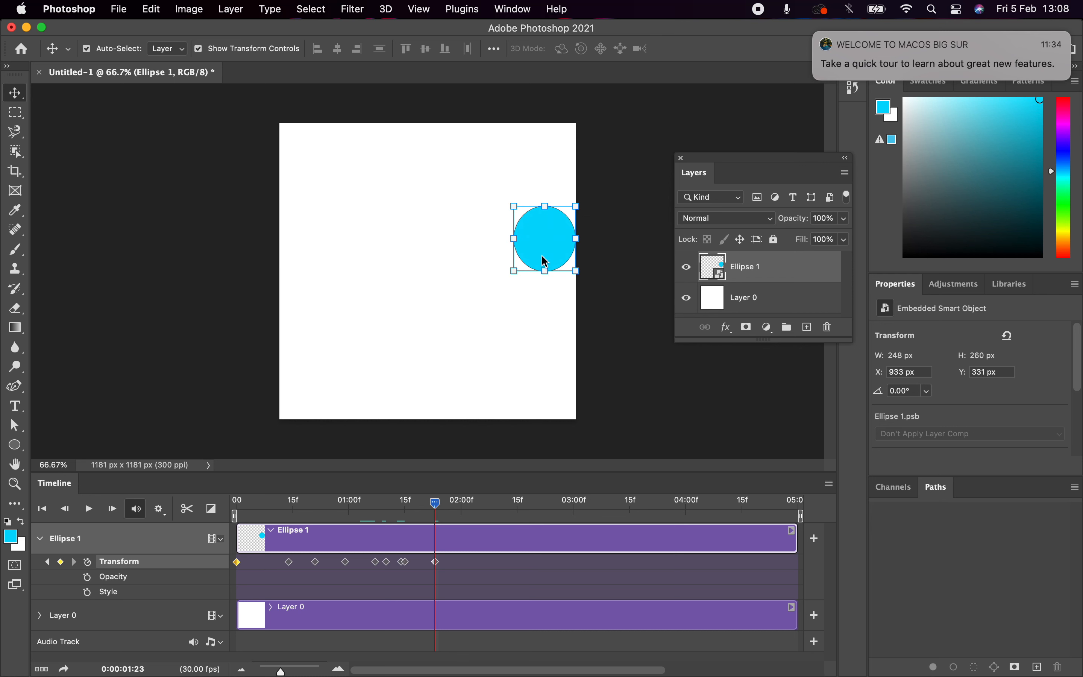
{"action": "left_click_drag", "start_coordinate": [435, 504], "coordinate": [474, 504]}
{"action": "left_click_drag", "start_coordinate": [558, 238], "coordinate": [449, 392]}
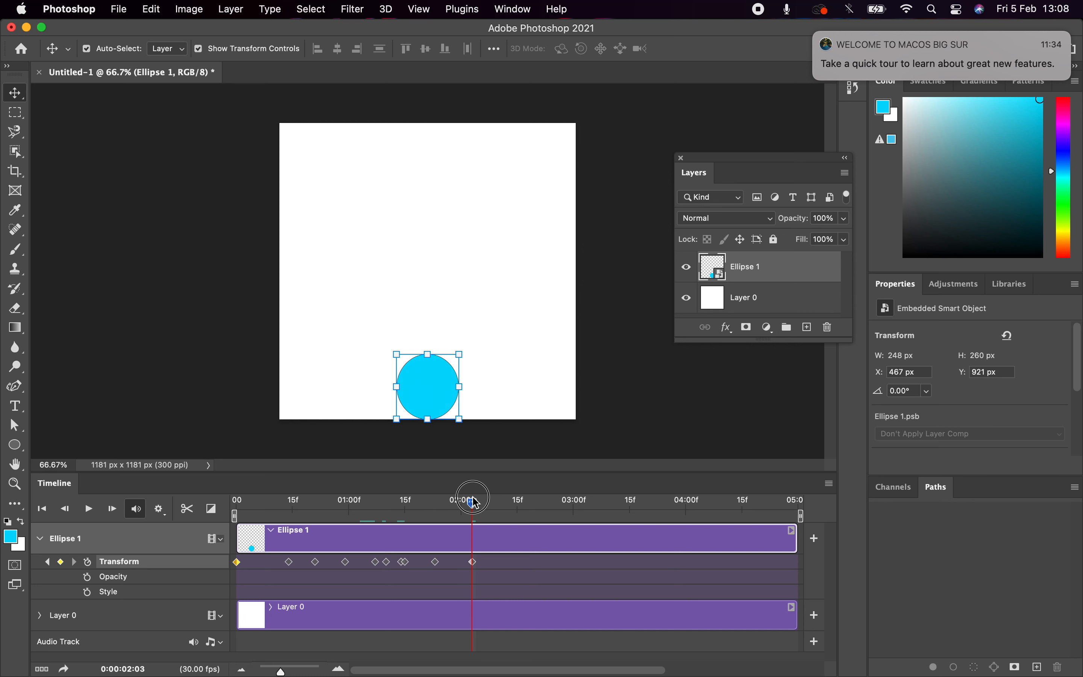
Keyframe the circle at the left edge, about X 0, Y 591 px, at 0:00:02:17 and at top centre, about X 467, Y 0 px, at 0:00:02:29.
{"action": "left_click_drag", "start_coordinate": [474, 503], "coordinate": [528, 505]}
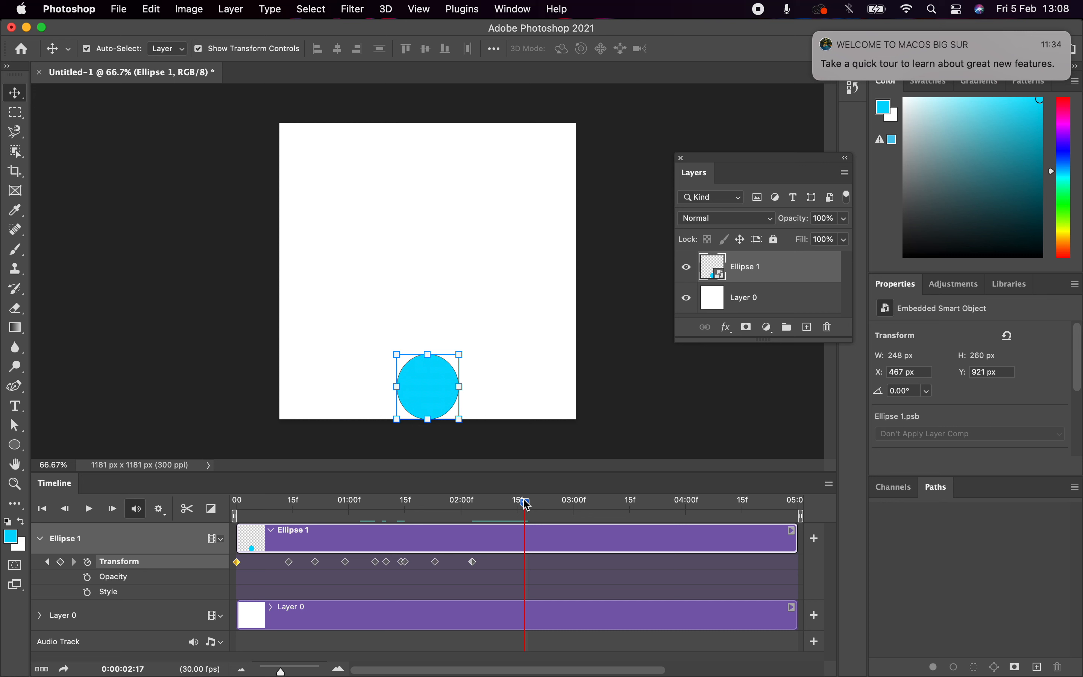
{"action": "left_click_drag", "start_coordinate": [431, 388], "coordinate": [319, 309]}
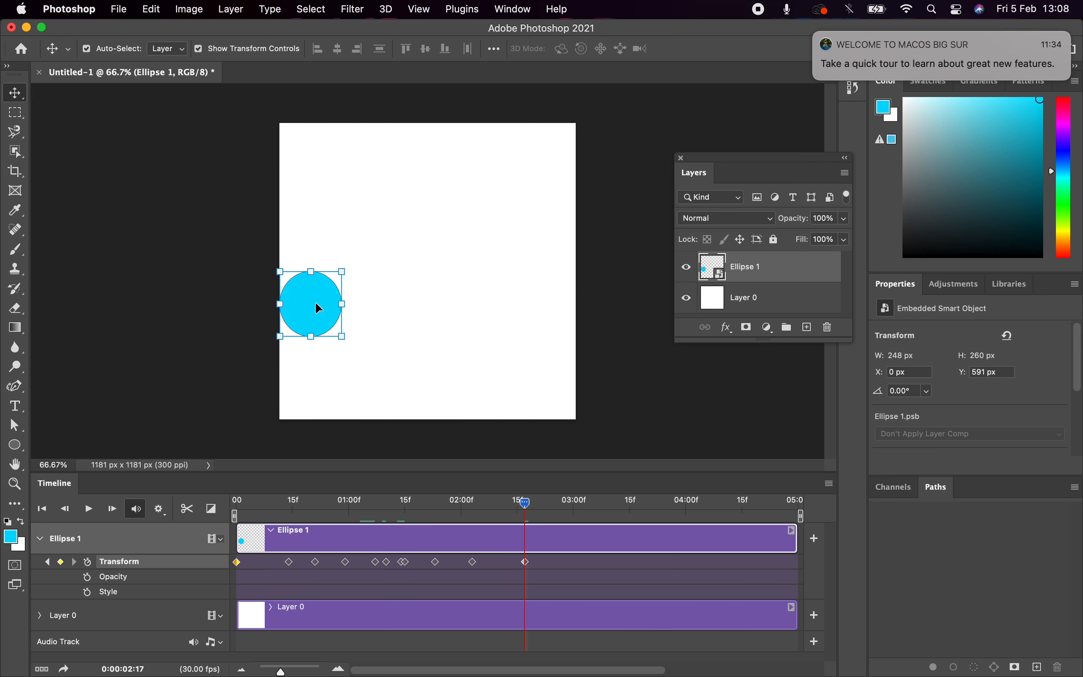
{"action": "left_click_drag", "start_coordinate": [531, 513], "coordinate": [572, 515]}
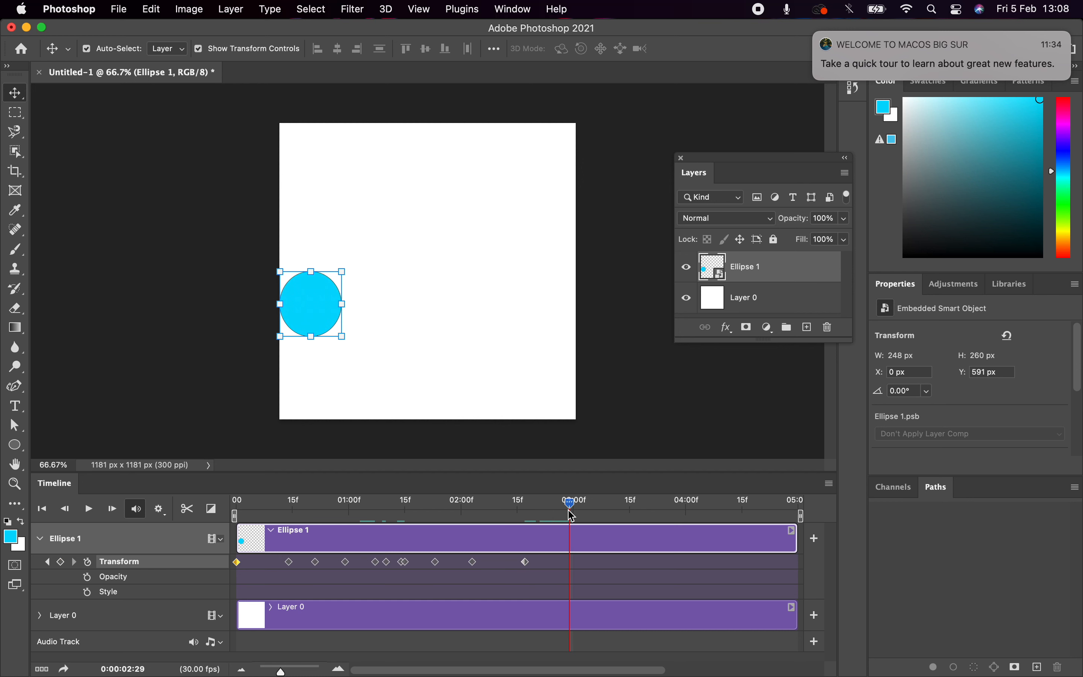
{"action": "left_click_drag", "start_coordinate": [322, 314], "coordinate": [441, 167]}
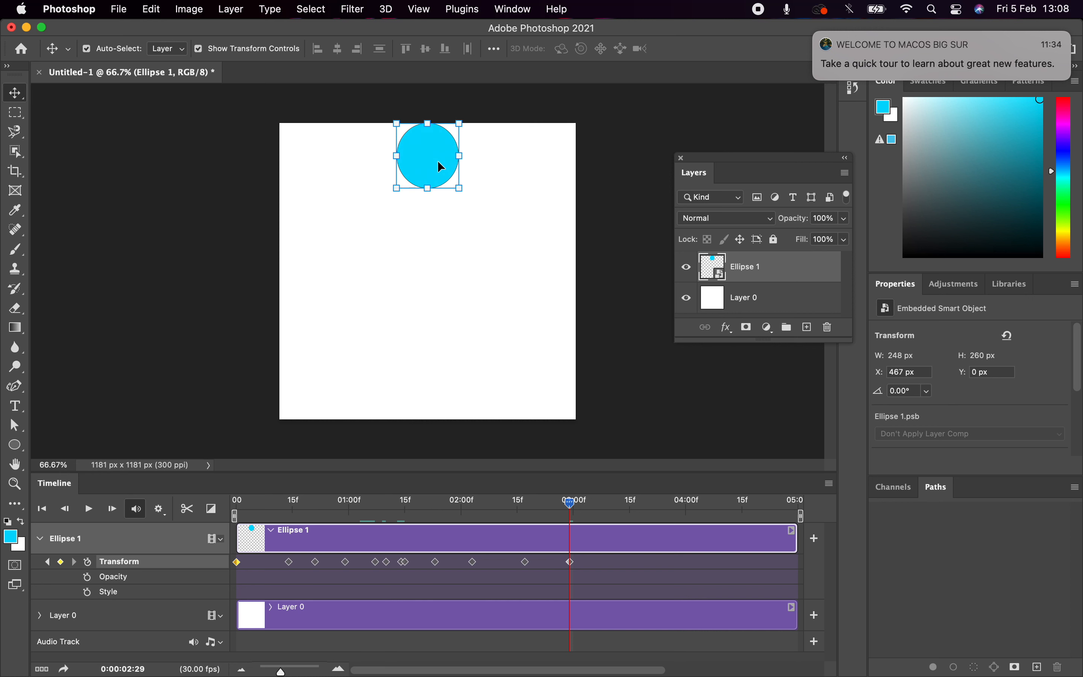
At 0:00:03:12, keyframe the circle at the canvas's lower edge at about X 418, Y 921 px.
{"action": "left_click_drag", "start_coordinate": [573, 503], "coordinate": [621, 506]}
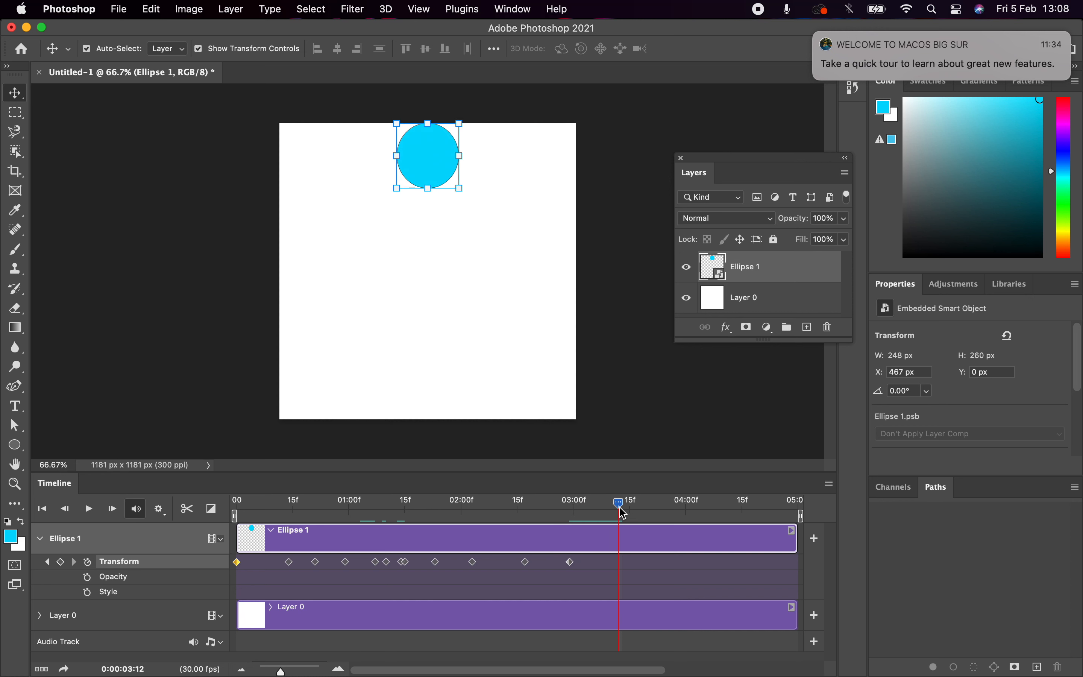
{"action": "left_click_drag", "start_coordinate": [425, 153], "coordinate": [403, 380]}
{"action": "left_click", "coordinate": [536, 258]}
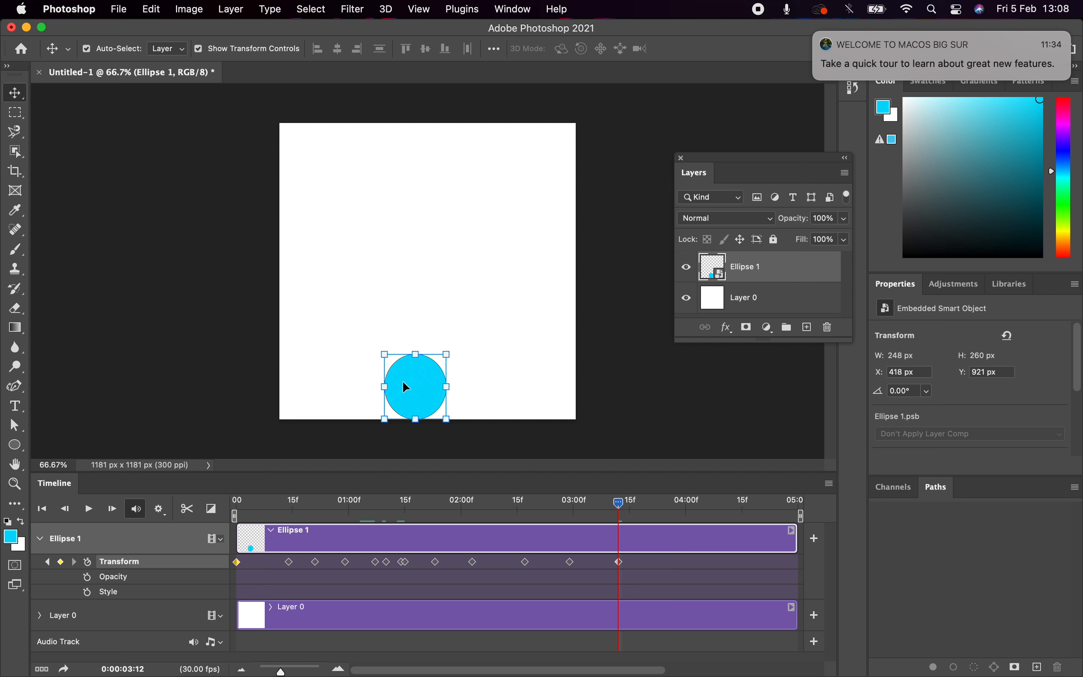
At 0:00:04:00, enlarge the circle from its lower-left corner to about 1373 × 1445 px, extending beyond the canvas.
{"action": "left_click_drag", "start_coordinate": [626, 506], "coordinate": [688, 503]}
{"action": "left_click", "coordinate": [425, 397]}
{"action": "left_click_drag", "start_coordinate": [446, 354], "coordinate": [891, 210]}
{"action": "key", "text": "Return"}
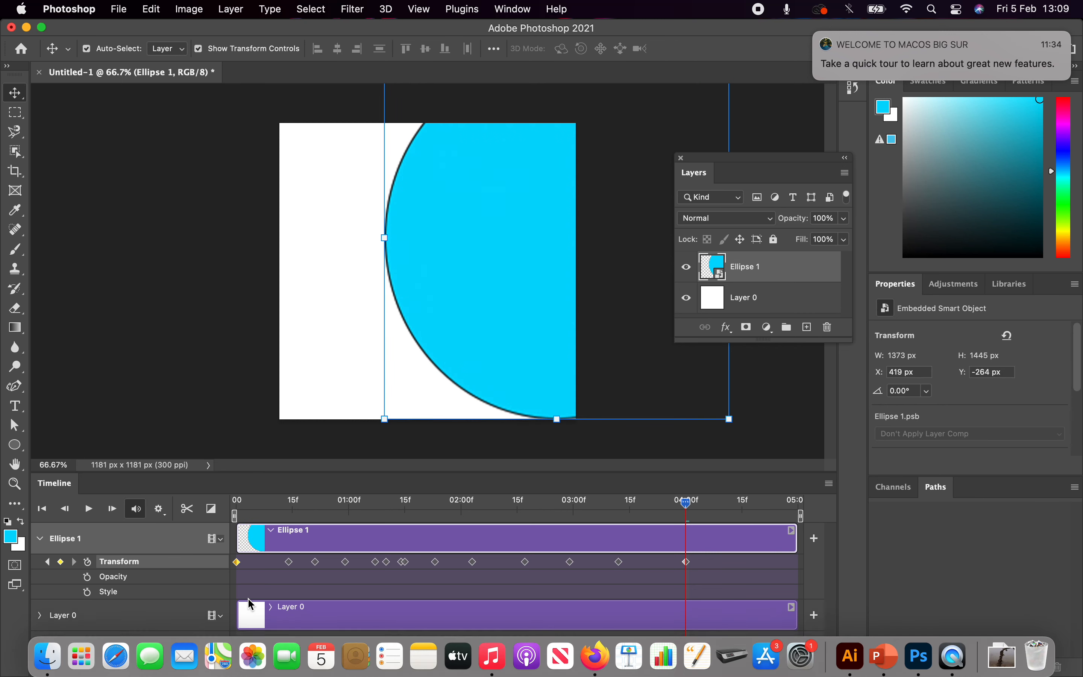
Play the animation from 0:00:00:00 to review the ball's motion, and stop the playback.
{"action": "left_click_drag", "start_coordinate": [688, 513], "coordinate": [221, 524]}
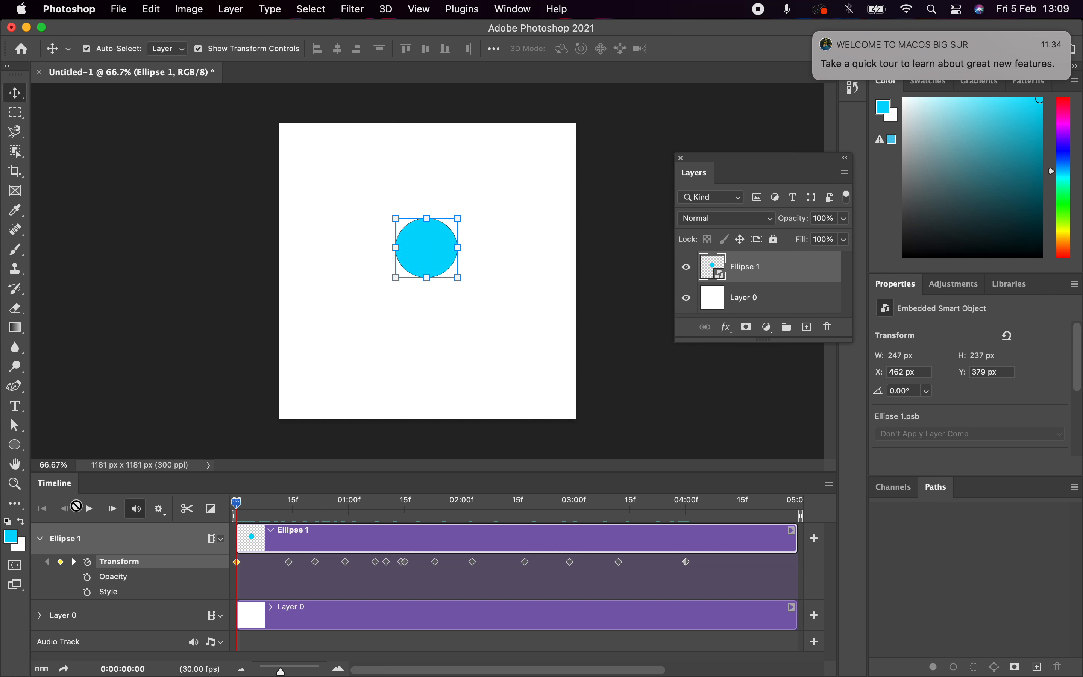
{"action": "left_click", "coordinate": [88, 510]}
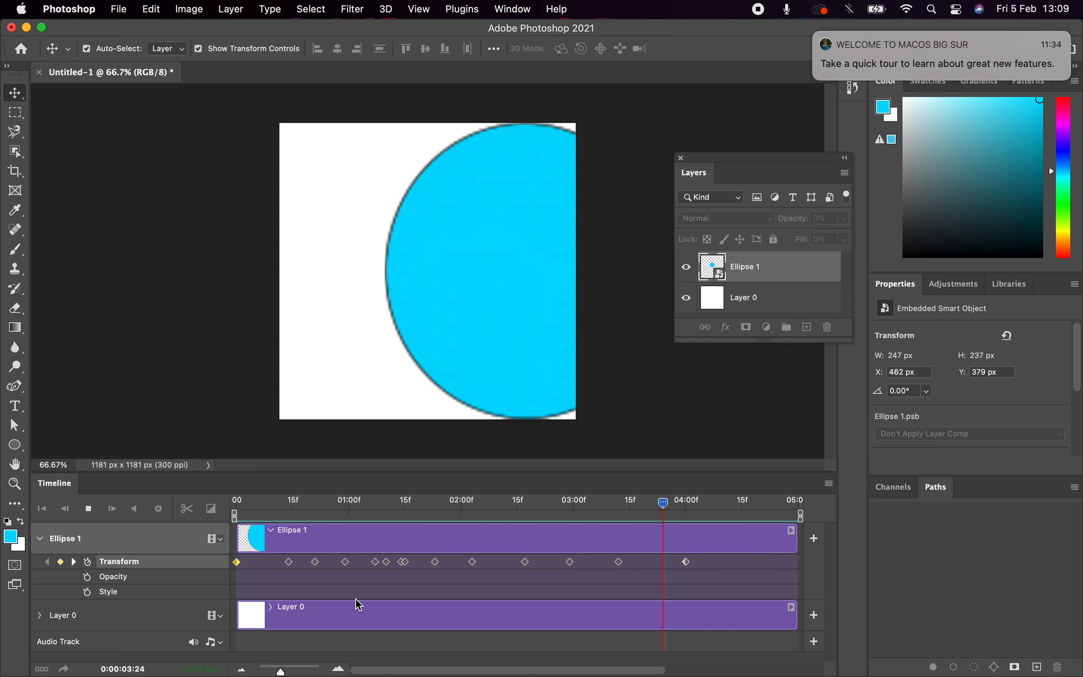
{"action": "left_click", "coordinate": [89, 509]}
Select Layer 0, hide the Ellipse 1 layer, and expand Layer 0's animation properties on the timeline.
{"action": "left_click", "coordinate": [385, 620]}
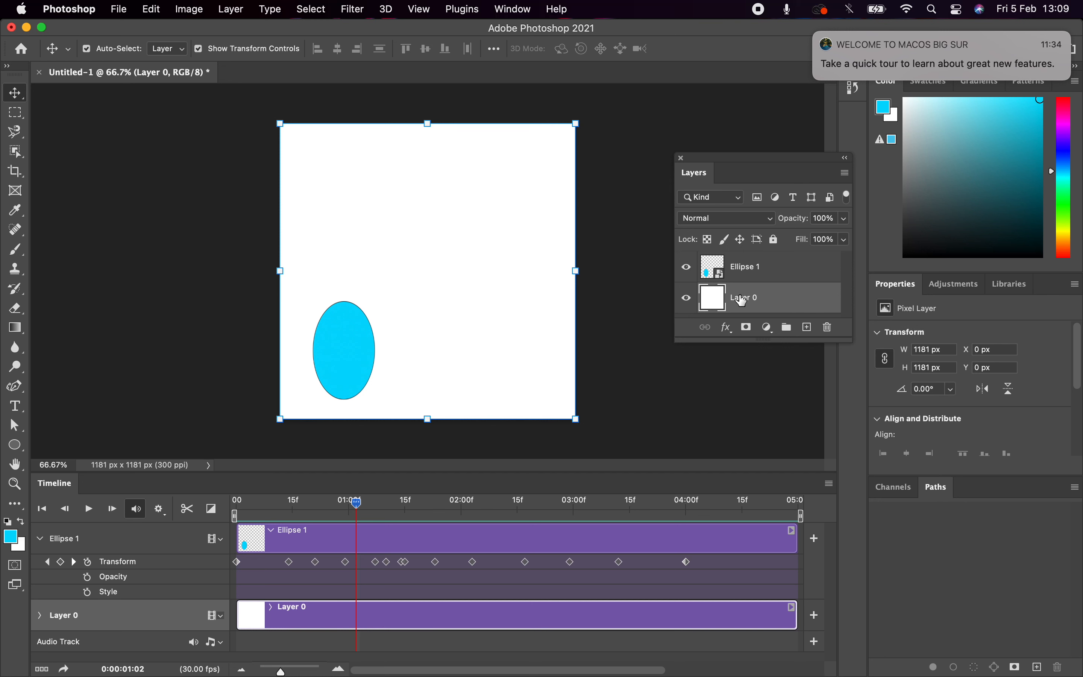
{"action": "left_click", "coordinate": [686, 268]}
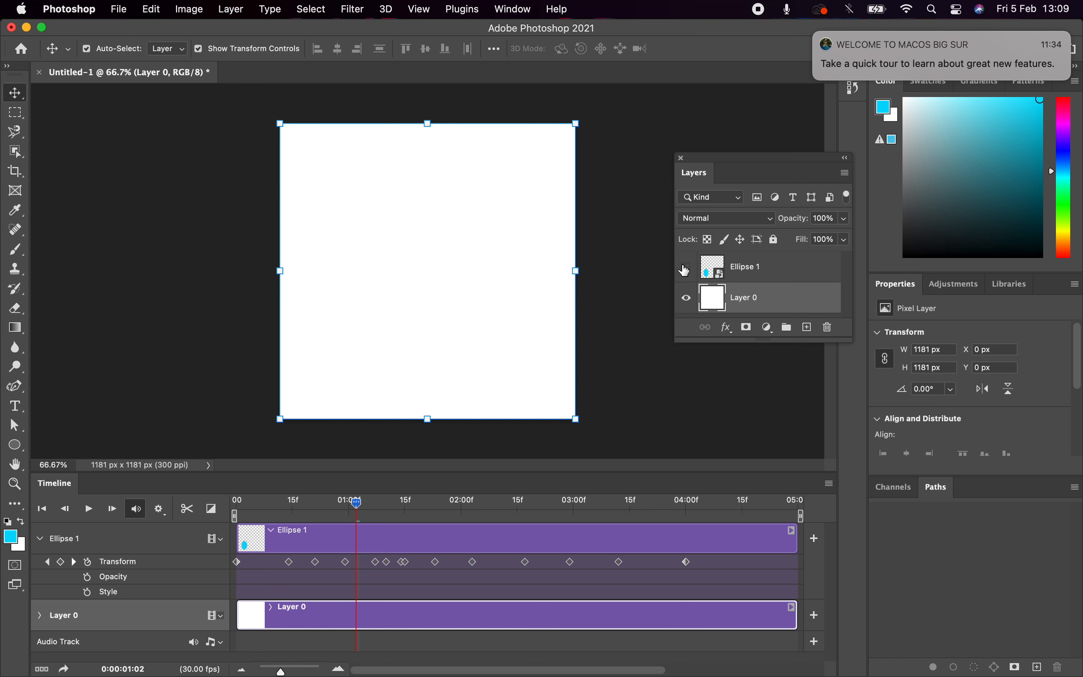
{"action": "left_click", "coordinate": [40, 616]}
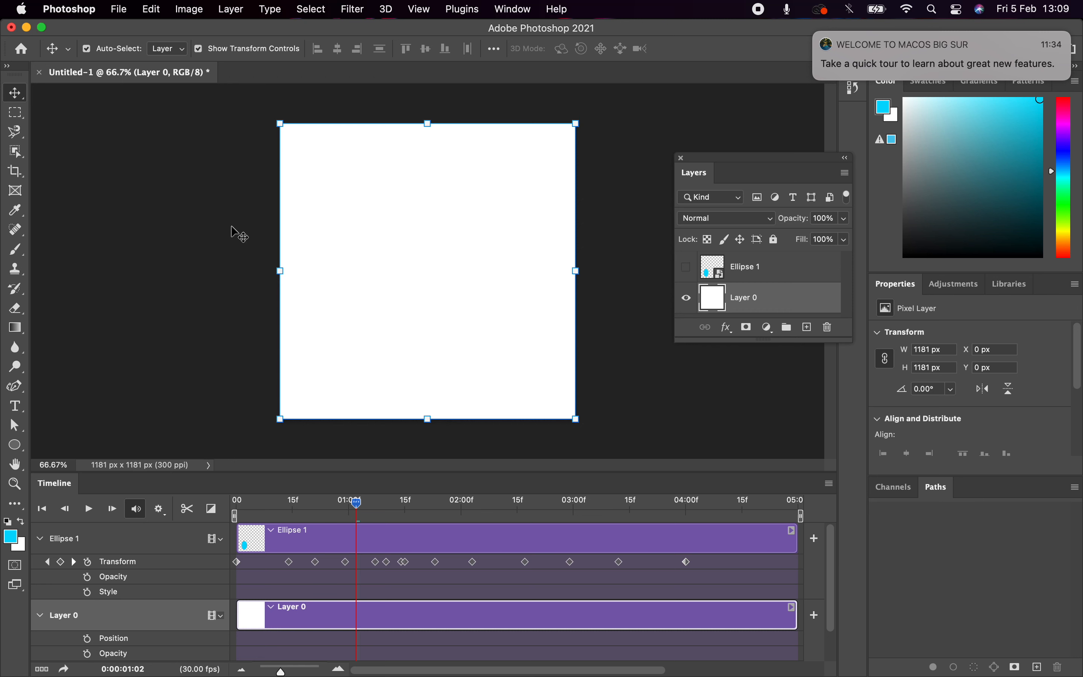
Add a blue Solid Color fill layer above Layer 0 and move its clip to the start of the timeline.
{"action": "left_click", "coordinate": [231, 9]}
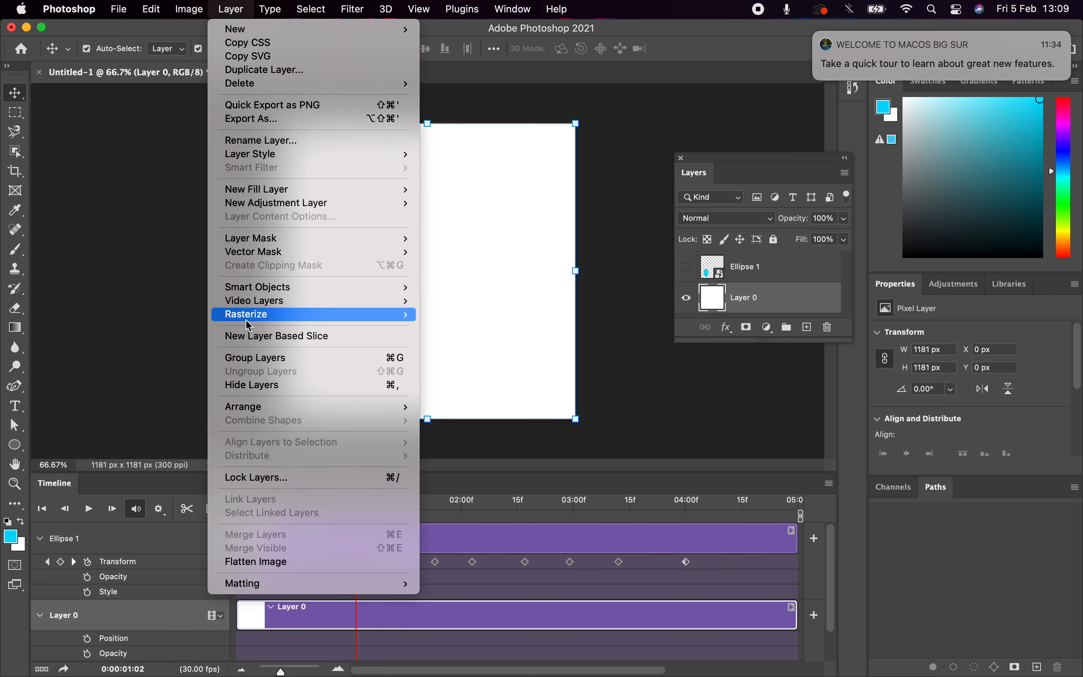
{"action": "mouse_move", "coordinate": [229, 188]}
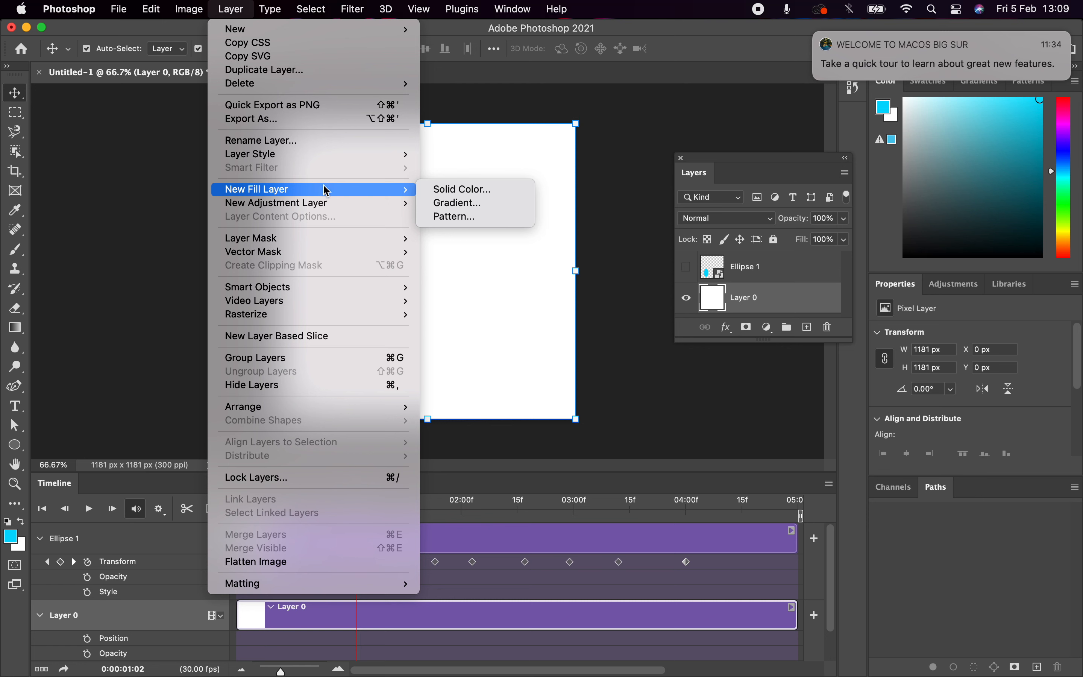
{"action": "left_click", "coordinate": [447, 195]}
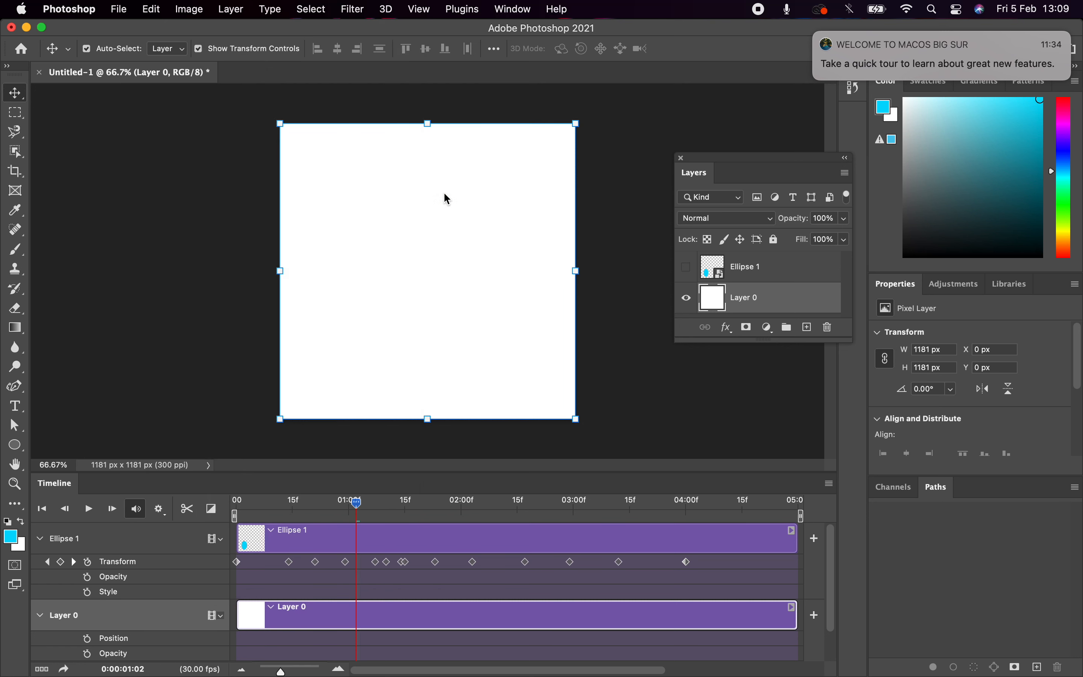
{"action": "left_click", "coordinate": [673, 316]}
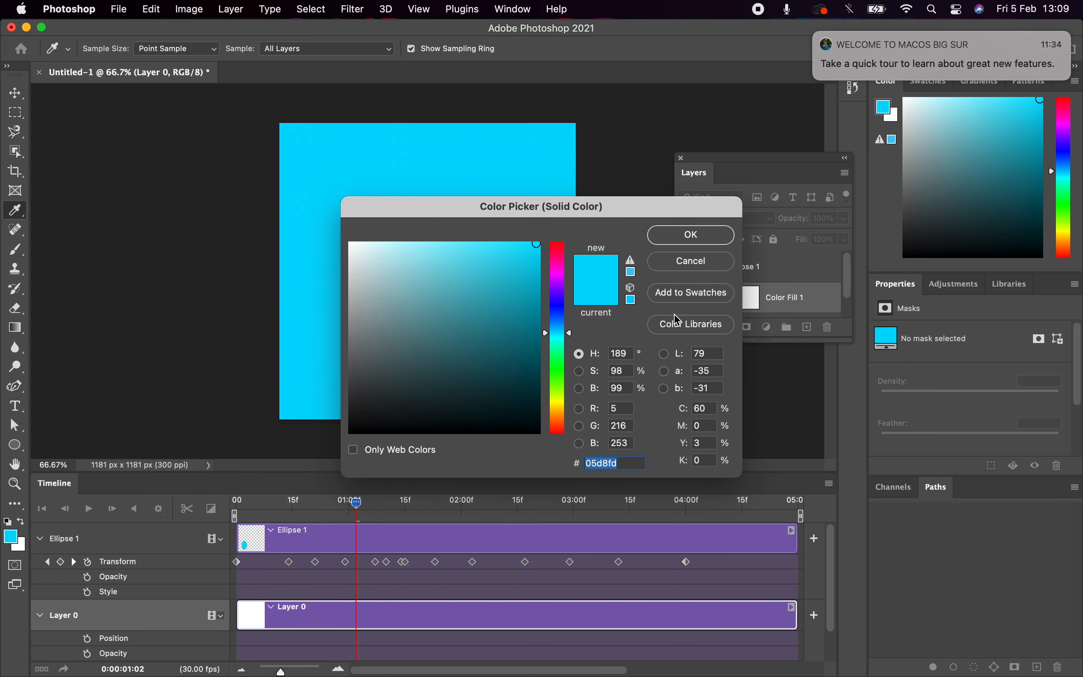
{"action": "left_click", "coordinate": [567, 313]}
{"action": "left_click", "coordinate": [688, 243]}
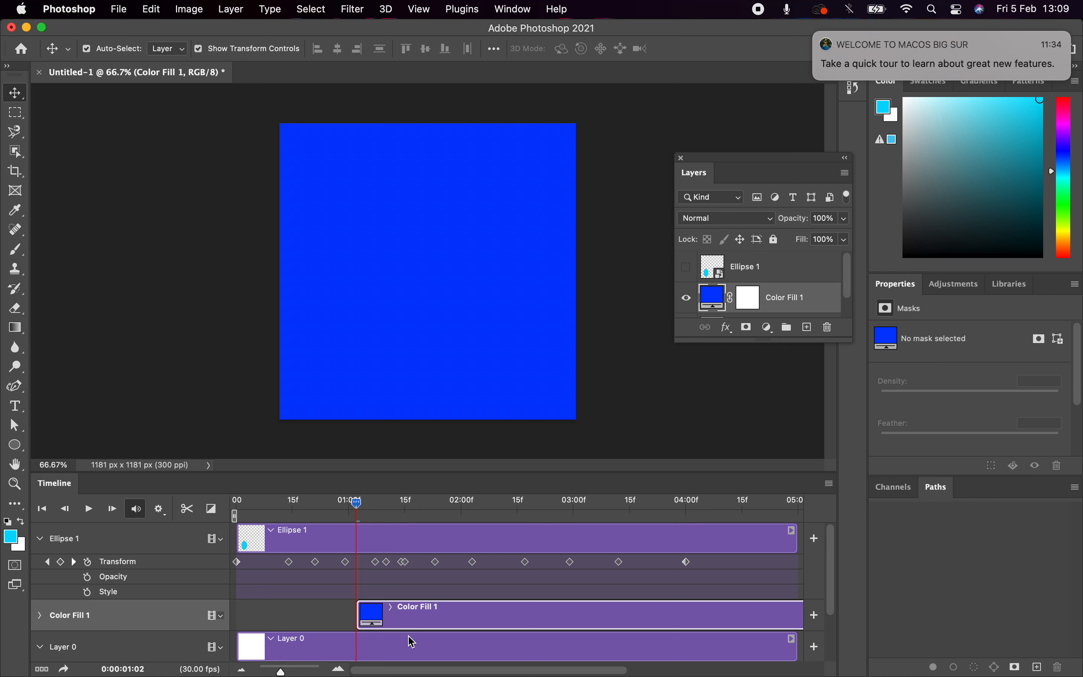
{"action": "left_click_drag", "start_coordinate": [375, 619], "coordinate": [253, 611]}
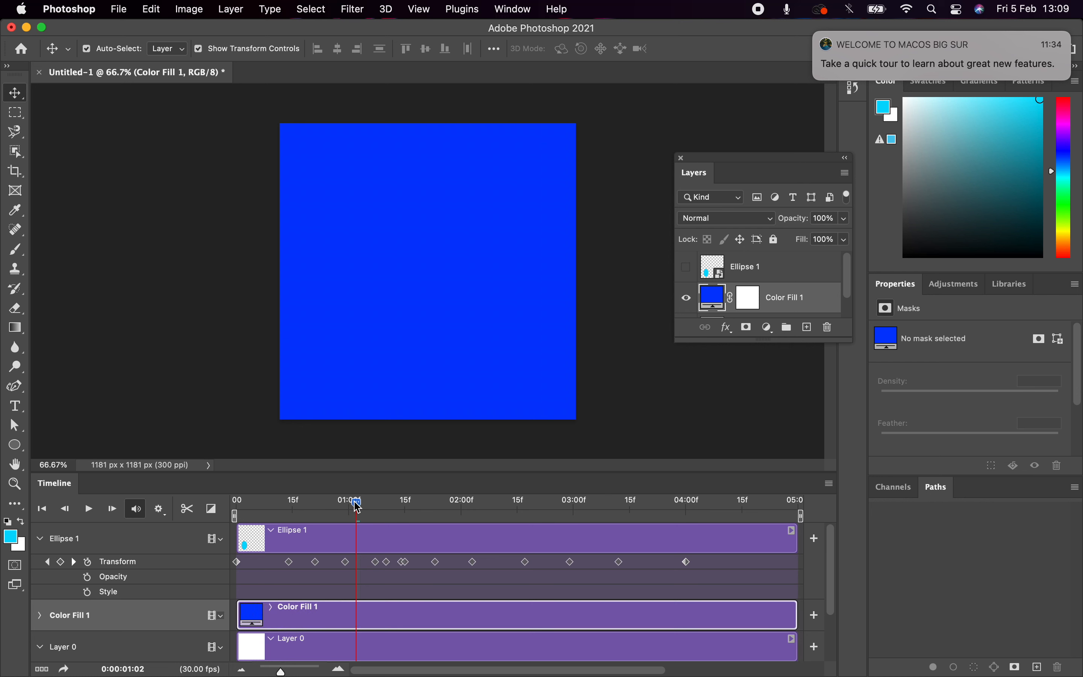
Enable opacity keyframing for the Color Fill 1 layer with a first keyframe at 0:00:00:01.
{"action": "left_click_drag", "start_coordinate": [357, 506], "coordinate": [242, 502]}
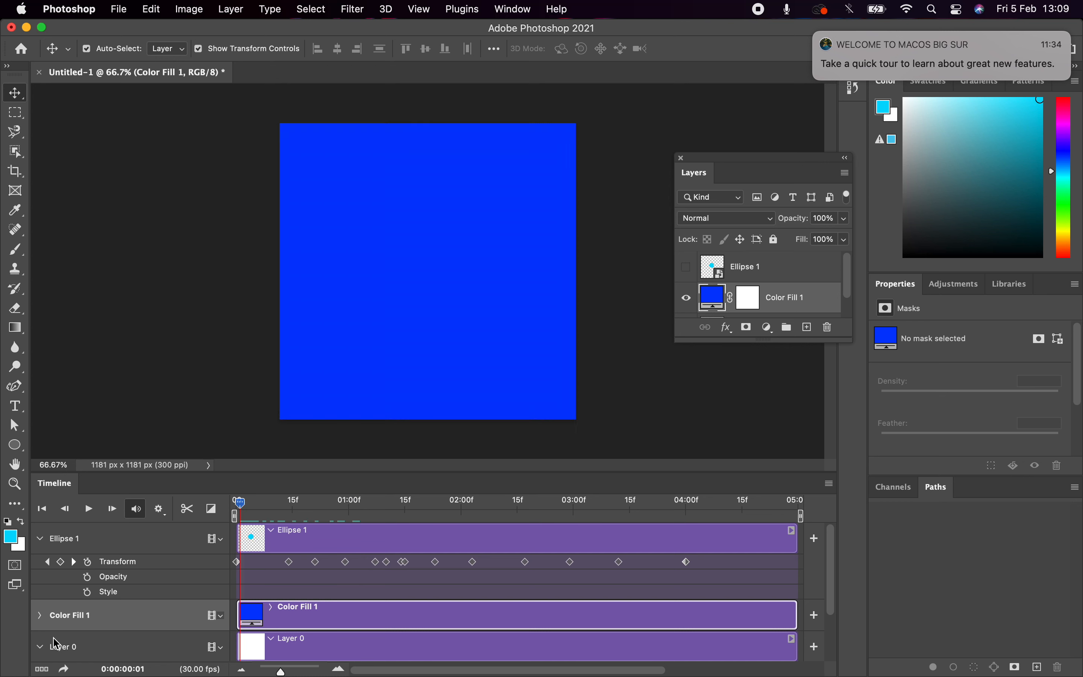
{"action": "left_click", "coordinate": [40, 615]}
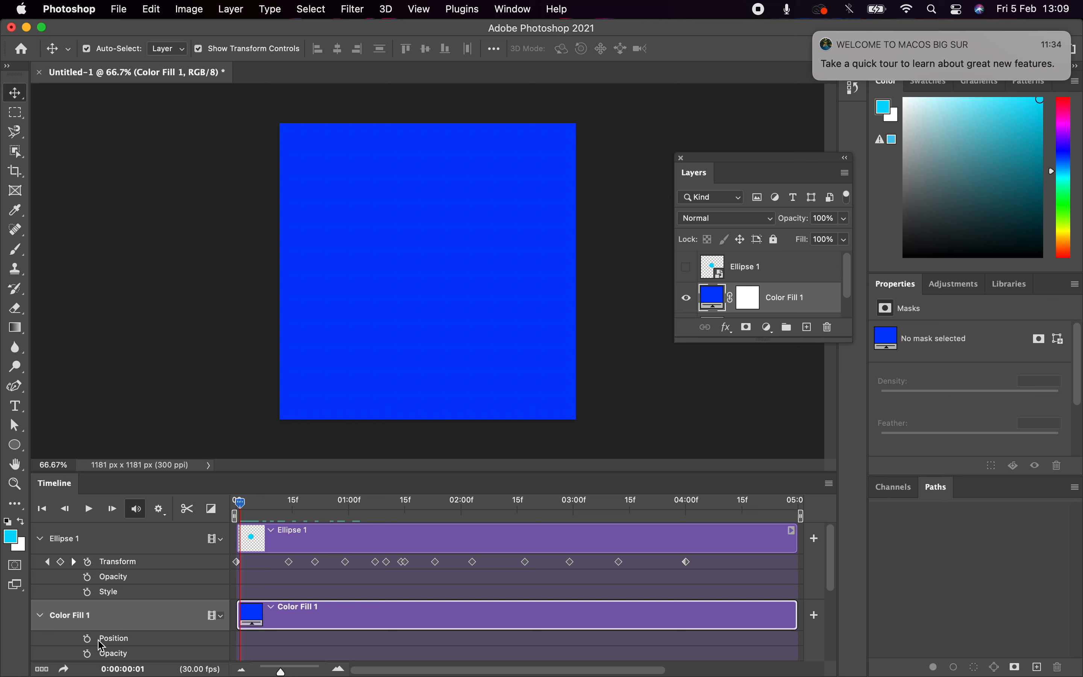
{"action": "scroll", "coordinate": [79, 650], "scroll_direction": "down", "scroll_amount": 1}
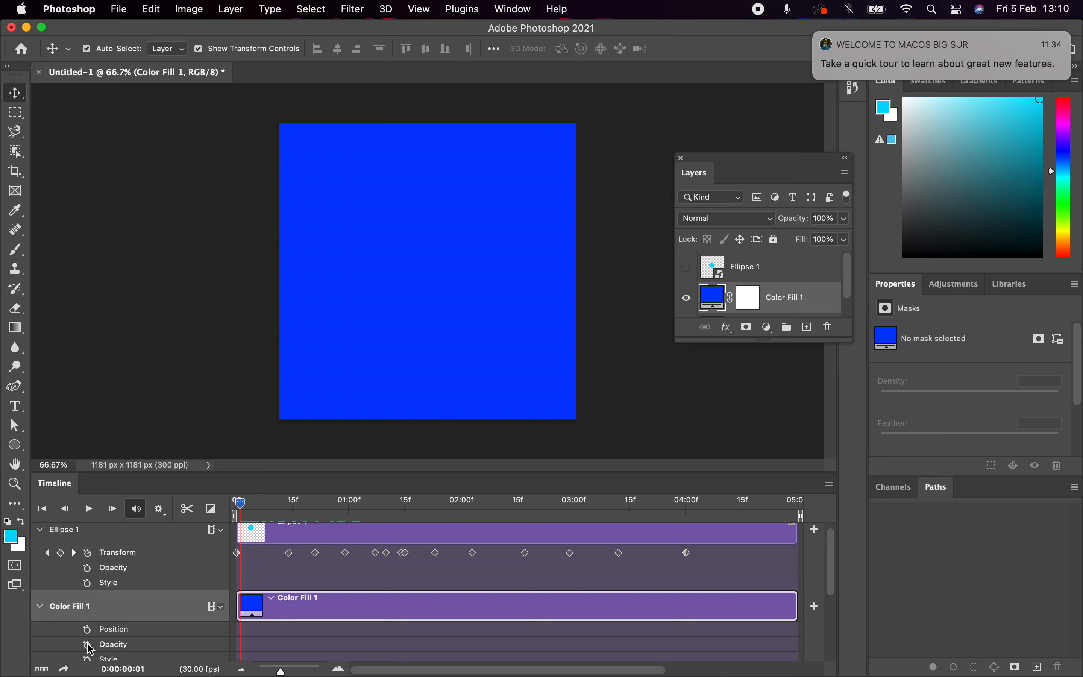
{"action": "left_click", "coordinate": [88, 645]}
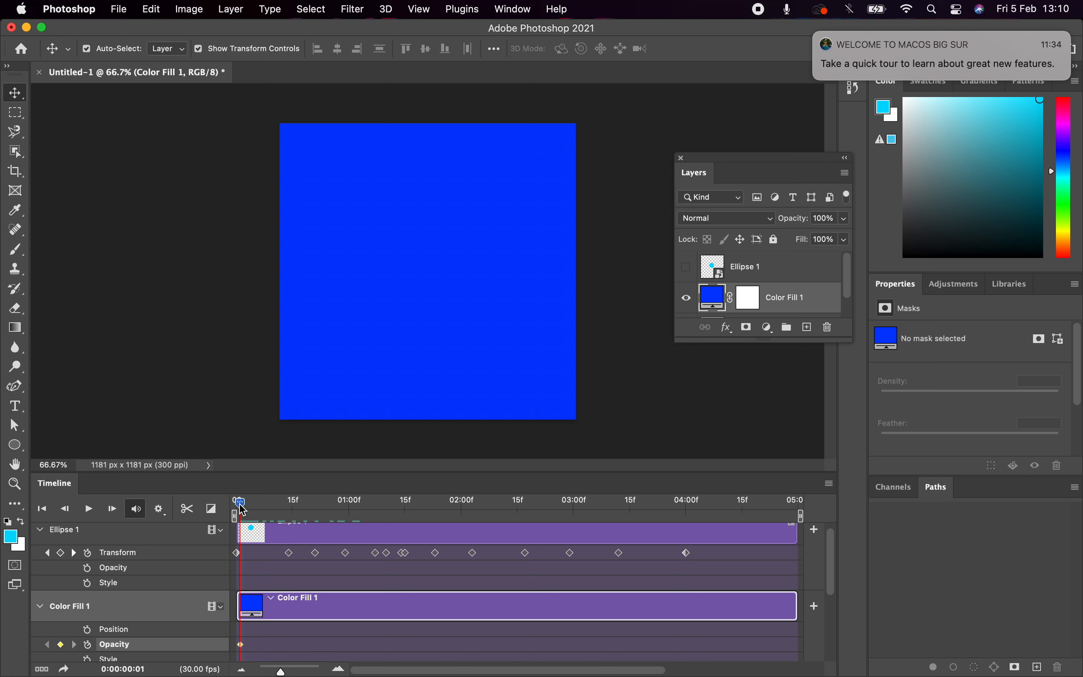
At 0:00:00:08, keyframe the Color Fill 1 layer's opacity at 73%.
{"action": "left_click_drag", "start_coordinate": [239, 504], "coordinate": [265, 512]}
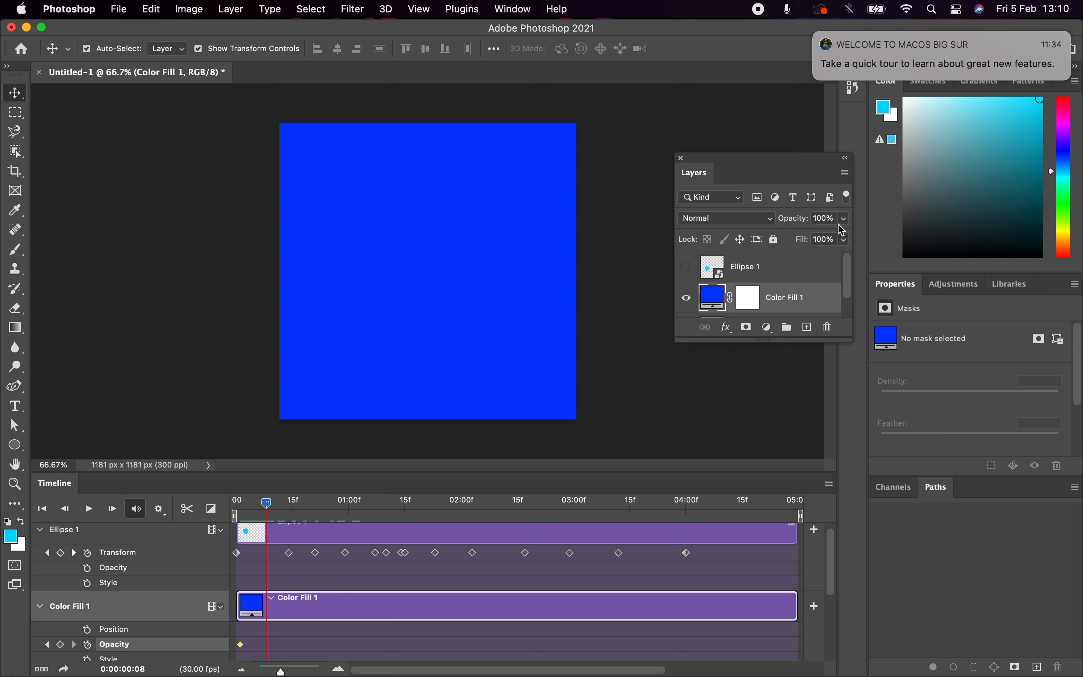
{"action": "left_click", "coordinate": [846, 219]}
{"action": "left_click", "coordinate": [826, 240]}
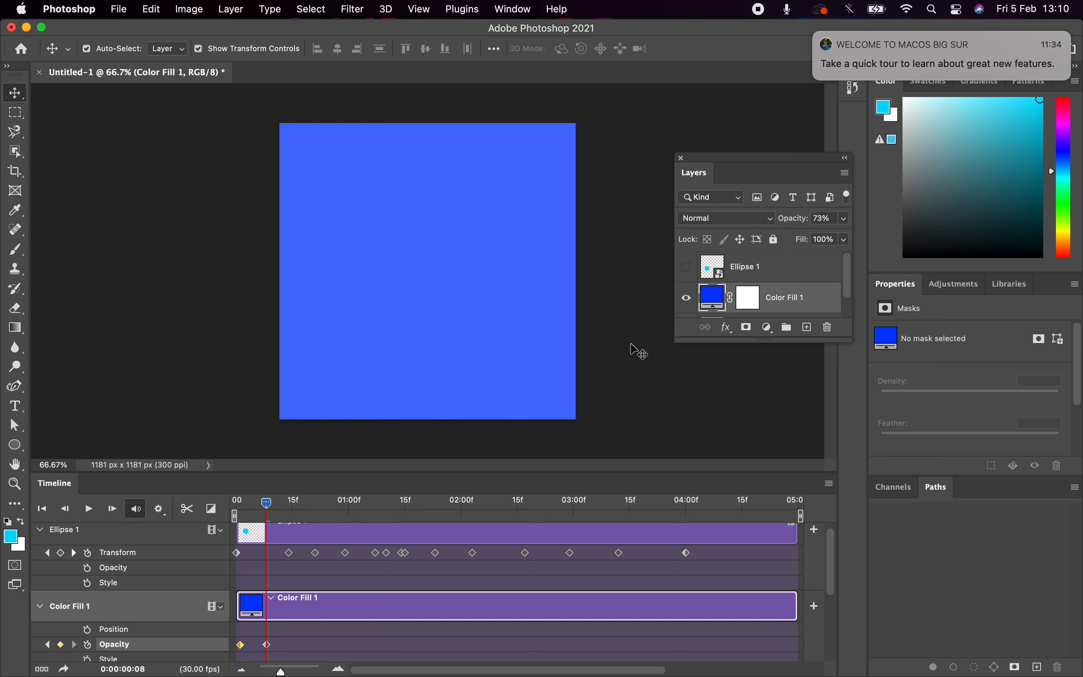
Move the playhead to 0:00:00:14 for the fill layer's next opacity keyframe.
{"action": "left_click_drag", "start_coordinate": [272, 507], "coordinate": [289, 506]}
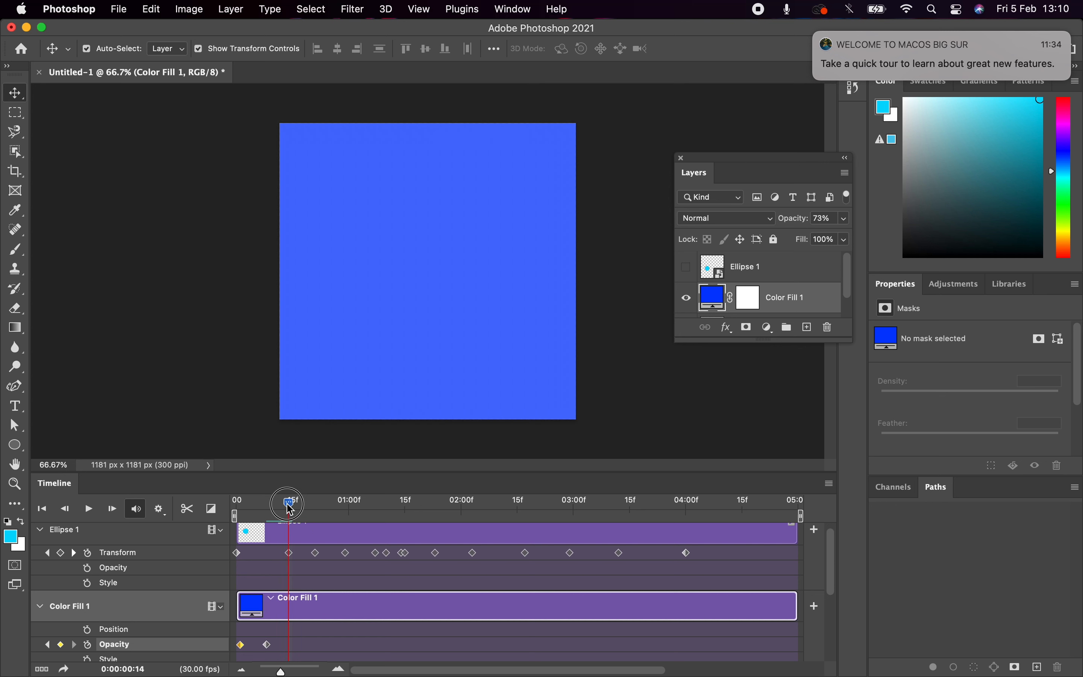